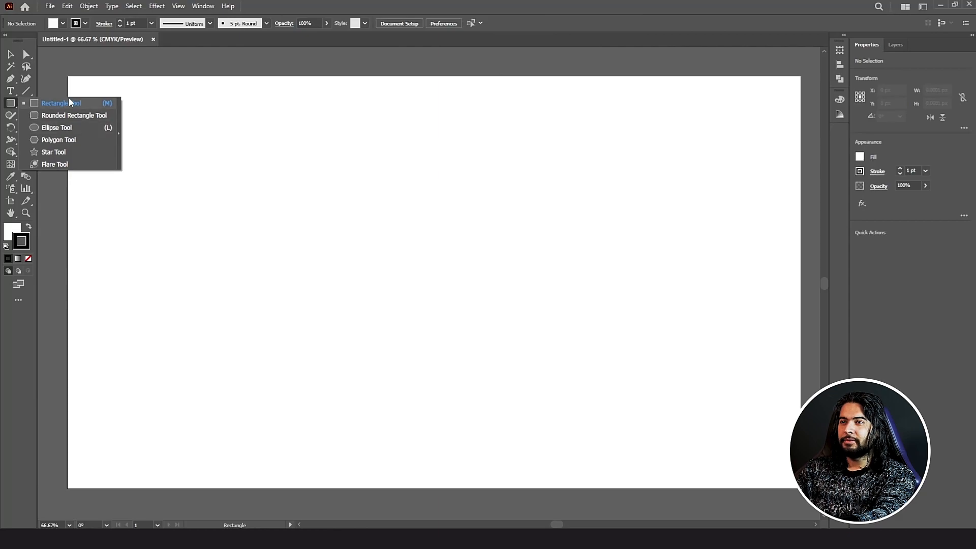
Step: Draw a test rectangle and a square on the artboard, then undo both
left_click(70, 100)
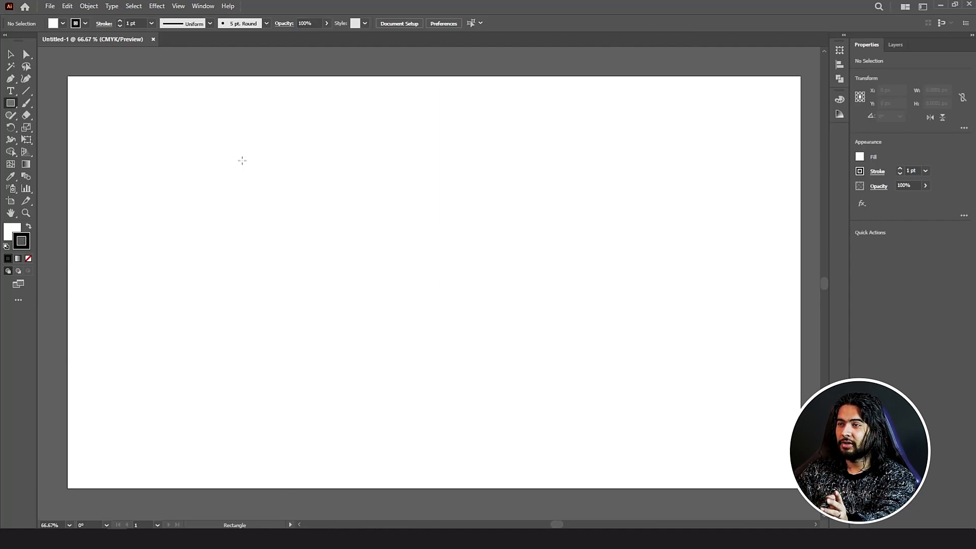
left_click_drag(242, 160, 459, 312)
key("ctrl+z")
left_click_drag(231, 163, 344, 292)
key("ctrl+z")
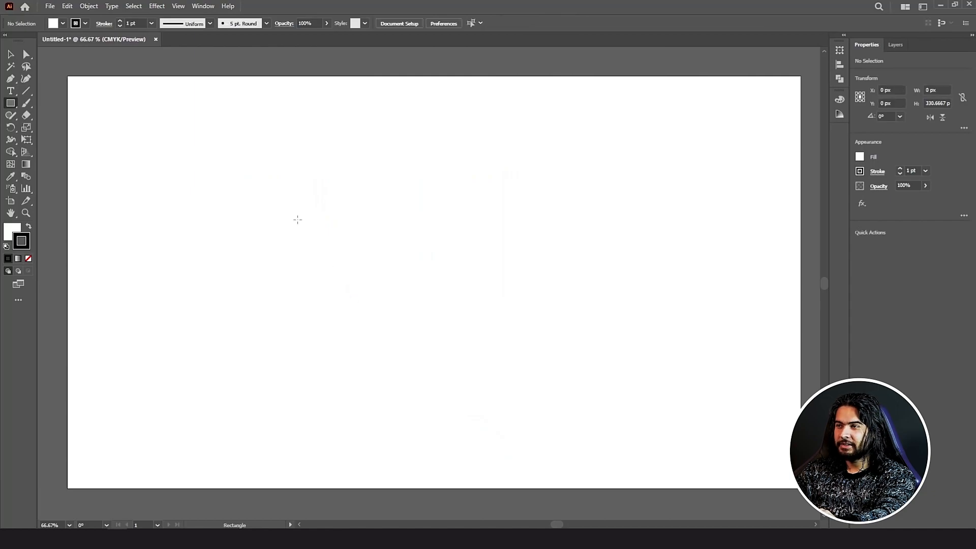
Step: Create a rectangle 250 px wide and 300 px tall by entering exact dimensions
left_click(284, 197)
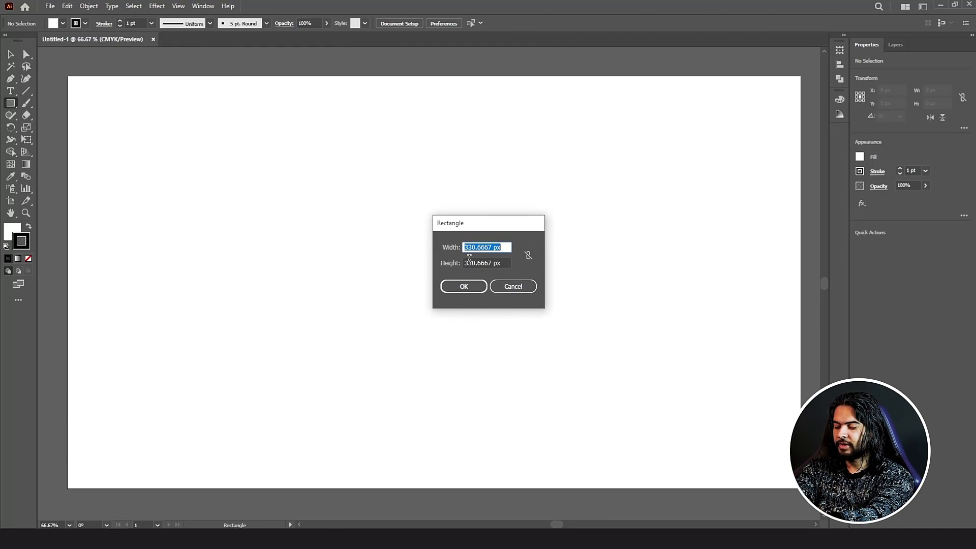
type("250")
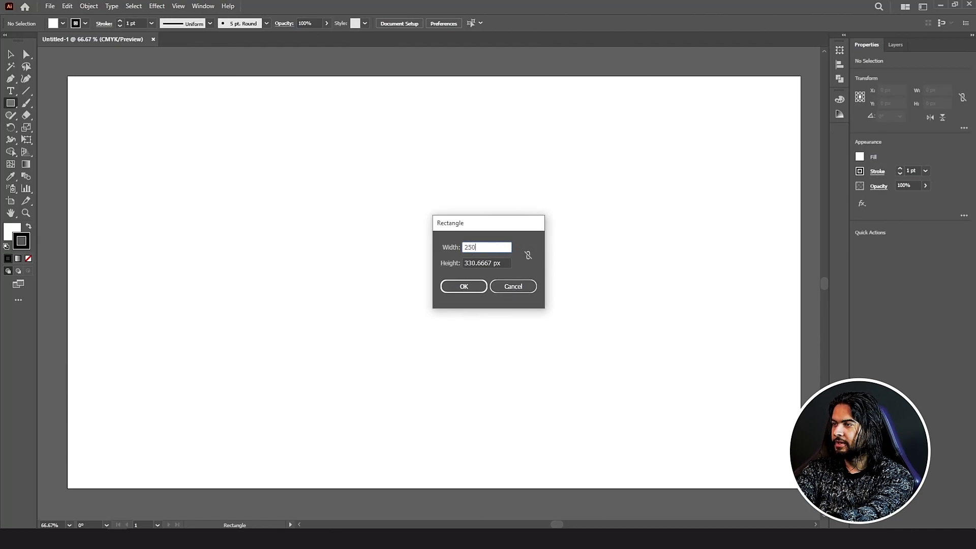
key("Tab")
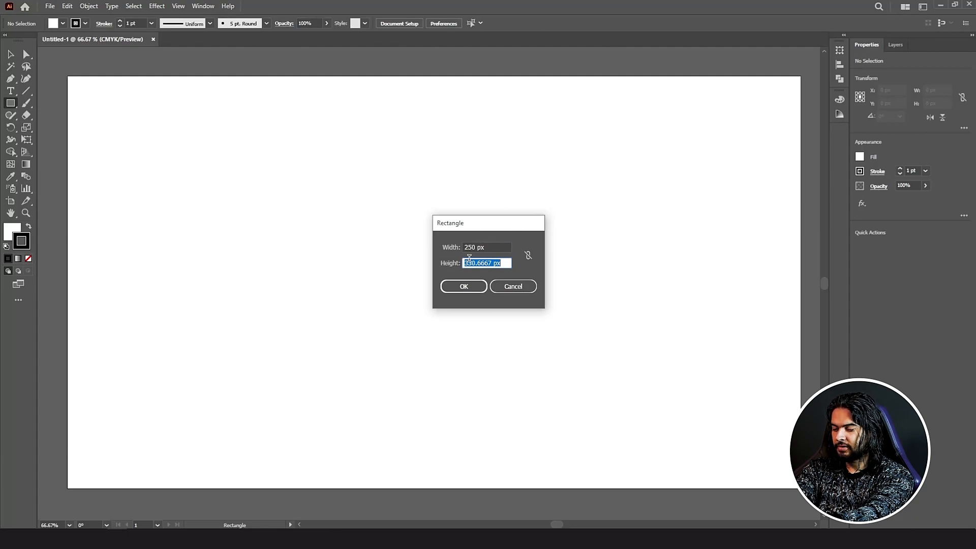
type("3")
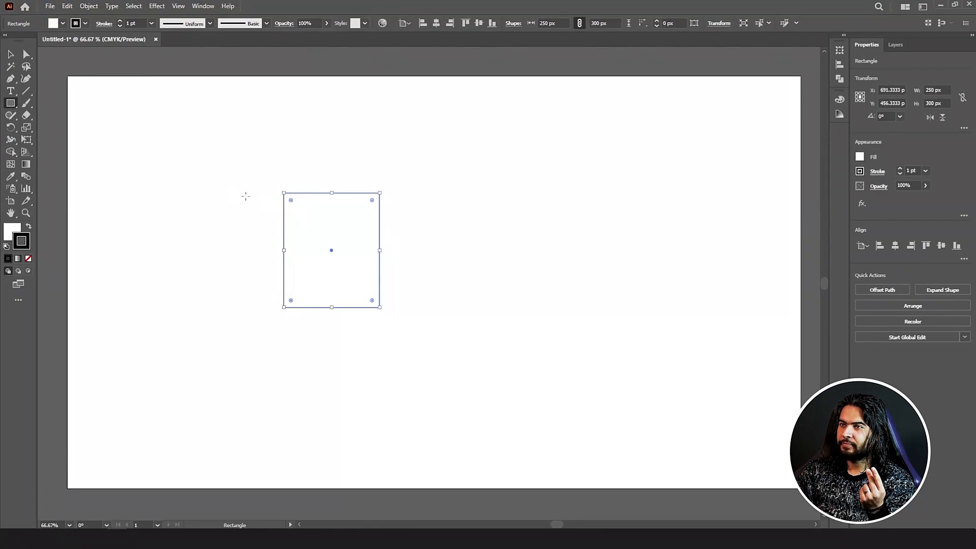
Step: Fill the rectangle with a saturated orange-yellow from the Color Picker
key("v")
left_click(226, 198)
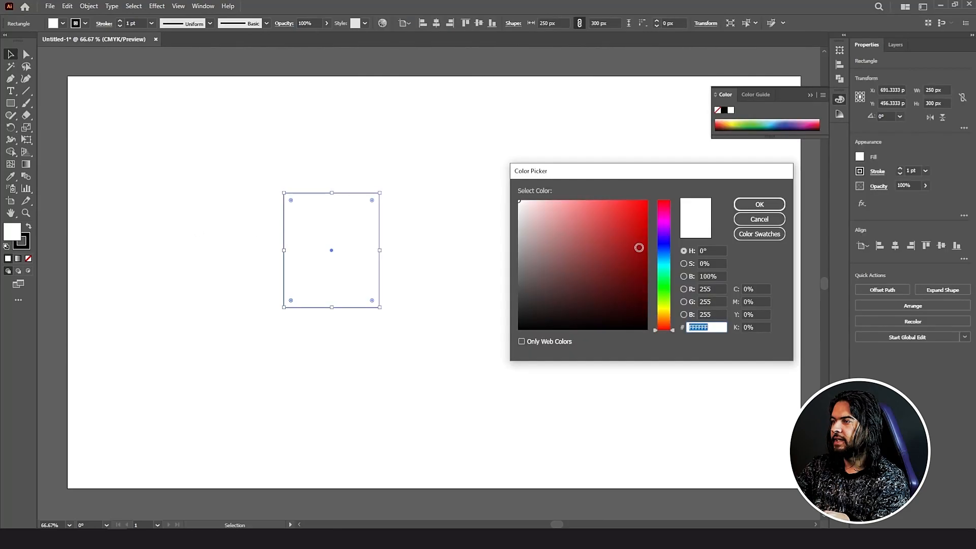
left_click(659, 318)
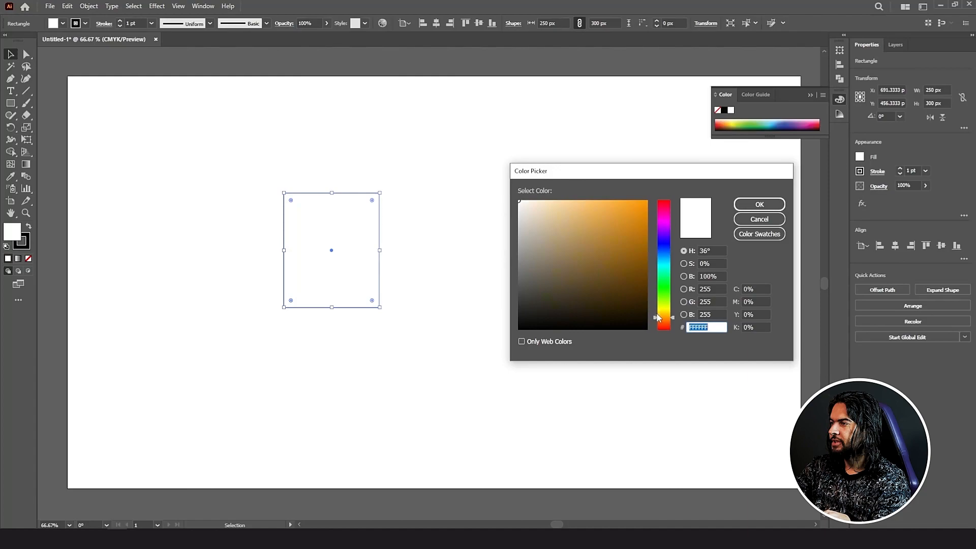
left_click_drag(624, 246, 671, 189)
left_click(661, 315)
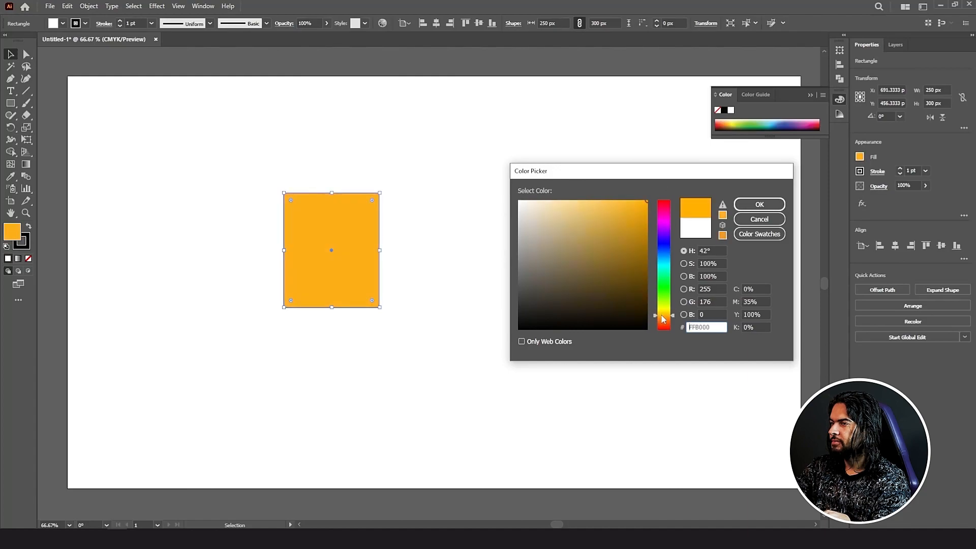
left_click(760, 204)
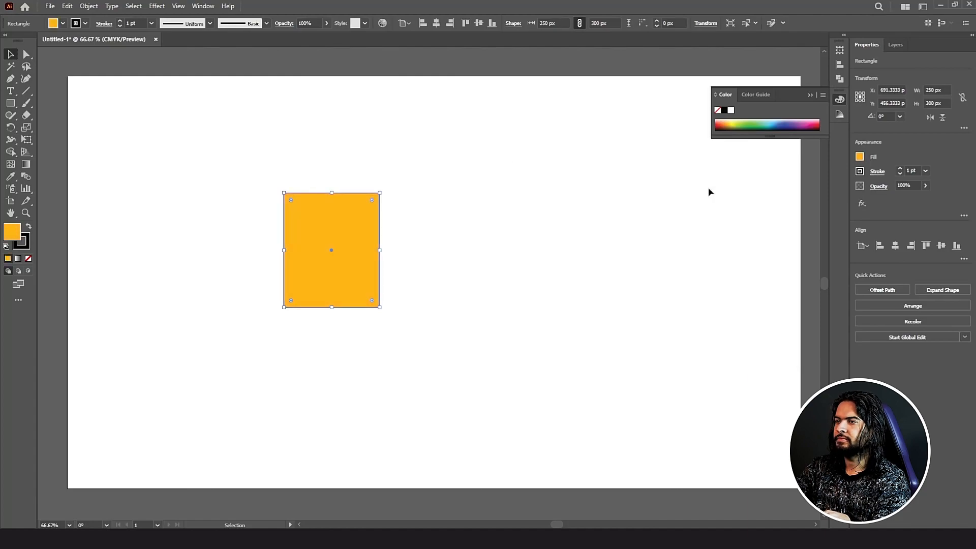
left_click(266, 115)
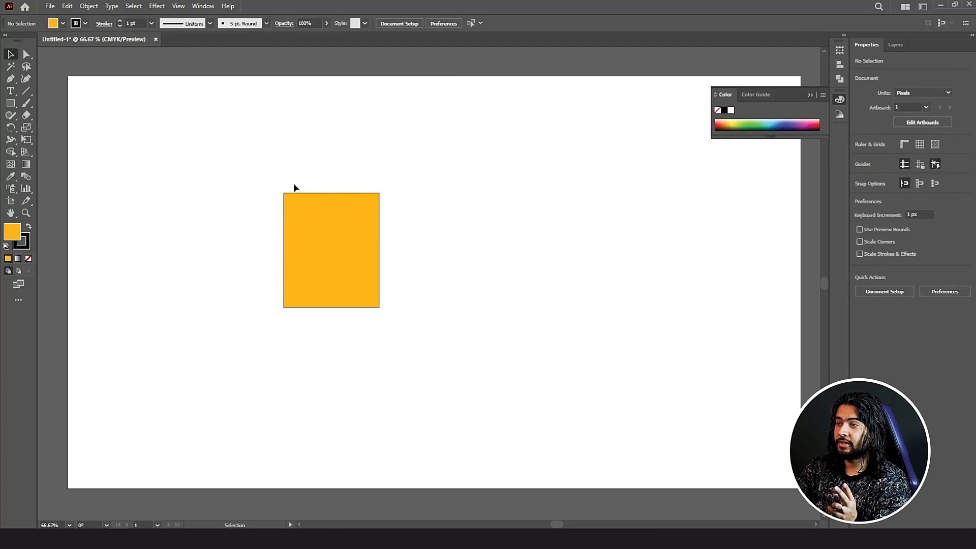
Step: Raise the rectangle's black stroke weight to 14 pt
left_click(319, 251)
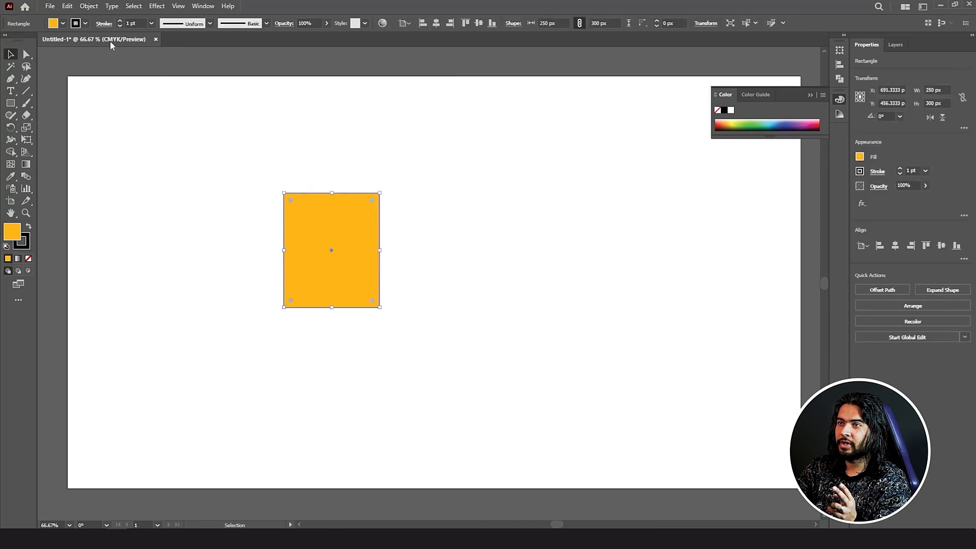
left_click(120, 20)
left_click(120, 21)
left_click(120, 21)
left_click(120, 21)
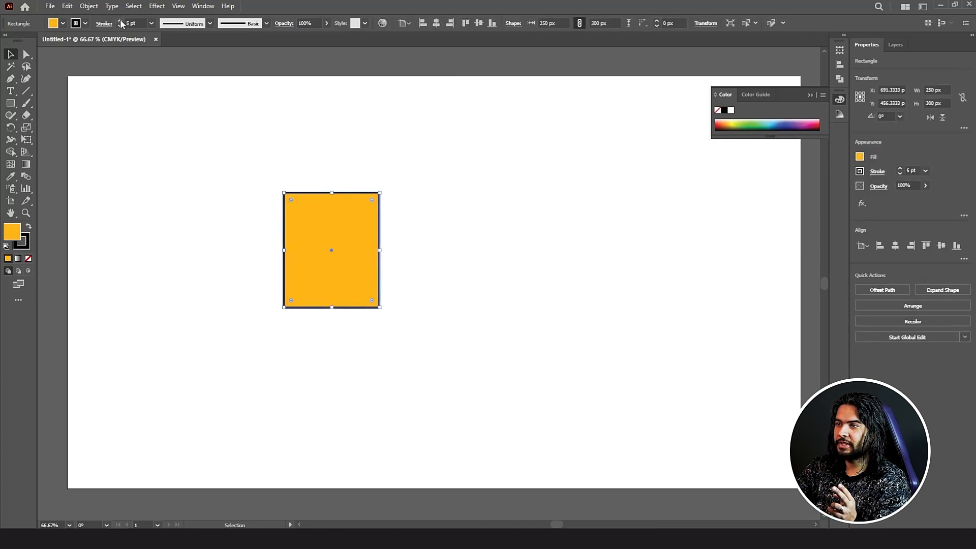
left_click(120, 21)
left_click(120, 21)
left_click(120, 21)
left_click(120, 21)
left_click(120, 21)
left_click(120, 21)
left_click(120, 20)
left_click(120, 21)
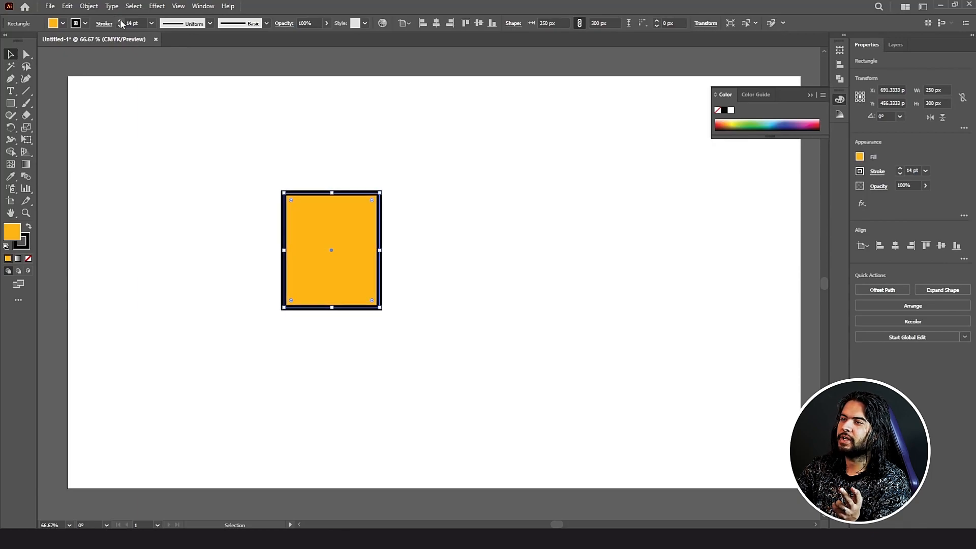
left_click(234, 96)
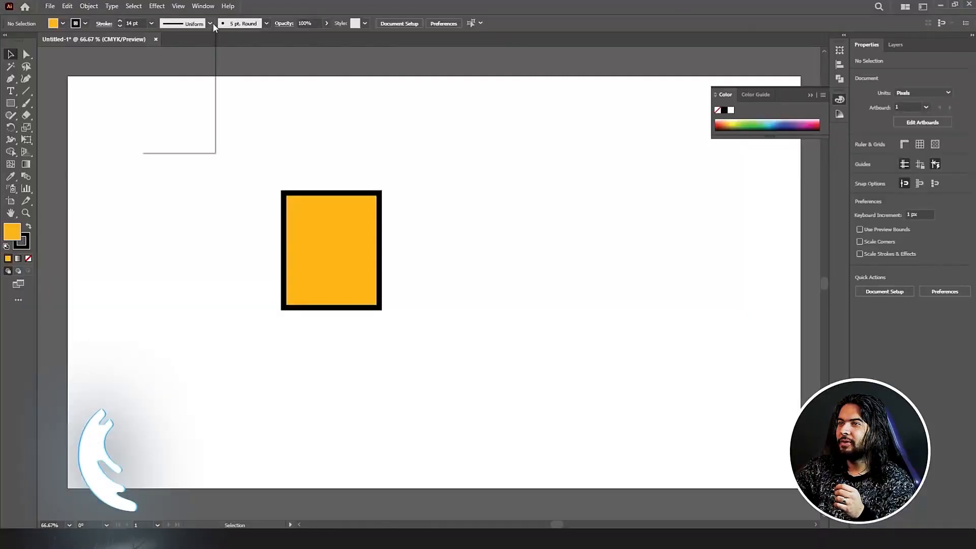
Step: Try tapered and double-bulge width profiles on the rectangle's outline
left_click(210, 23)
left_click(188, 91)
left_click(210, 23)
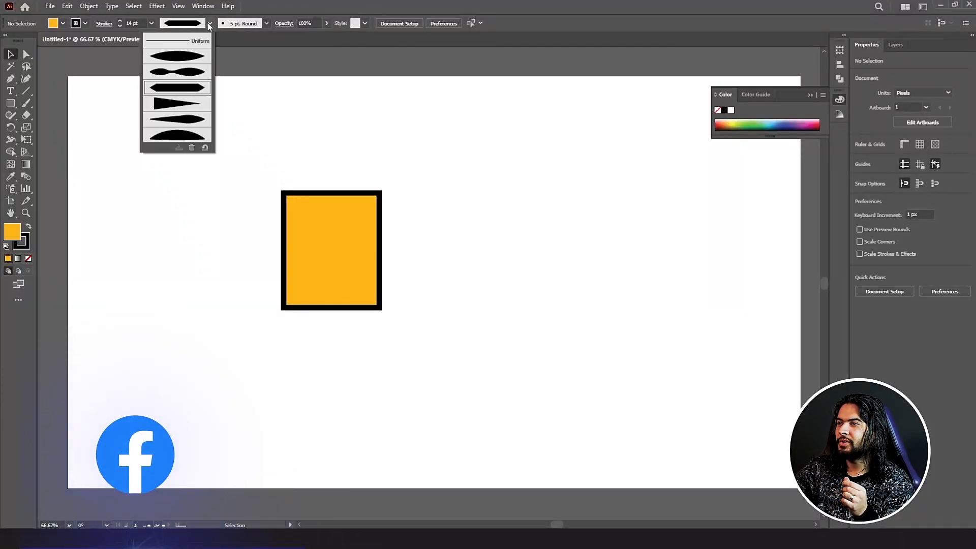
left_click(179, 120)
left_click(333, 193)
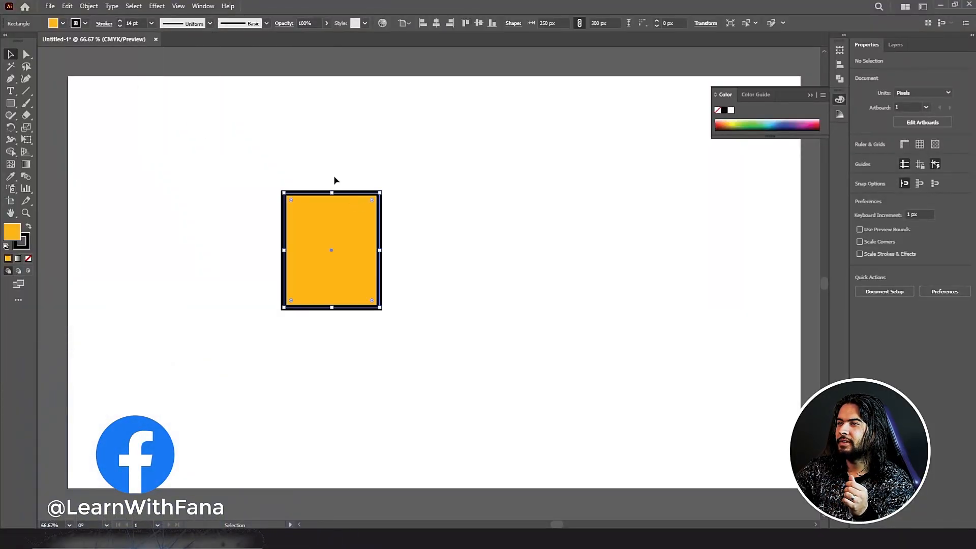
left_click(209, 22)
left_click(192, 82)
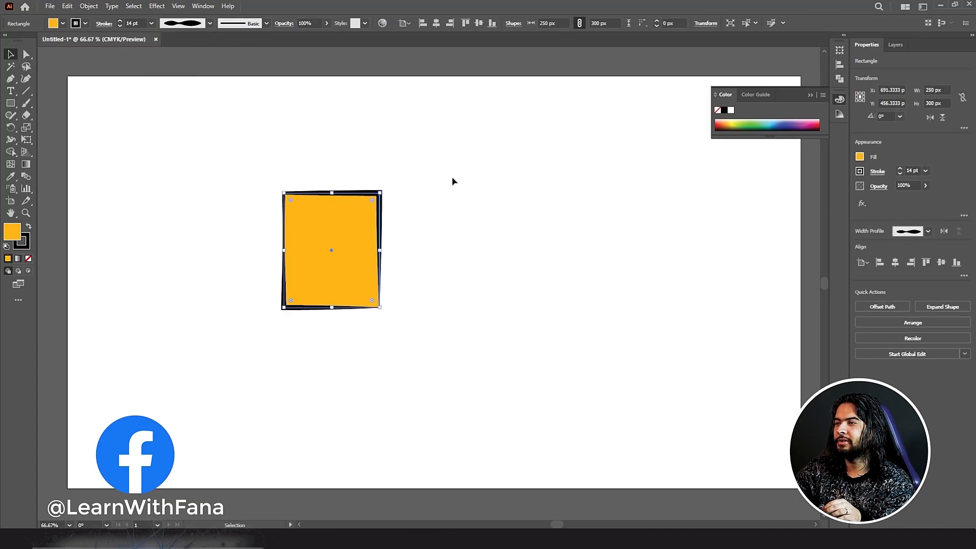
left_click(442, 192)
Step: Move the rectangle down and left, then preview tapered and arc-shaped width profiles
left_click_drag(314, 250, 273, 289)
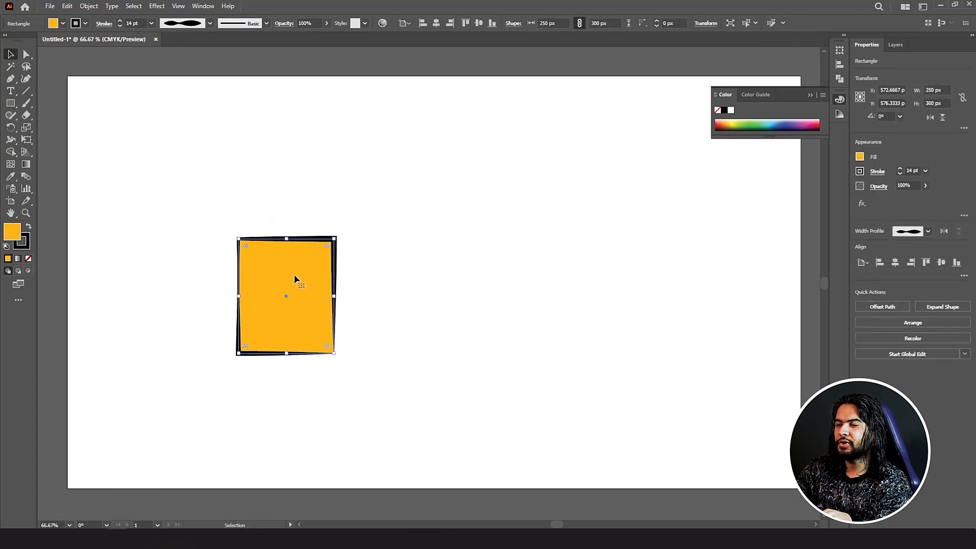
scroll(292, 279, "up", 4)
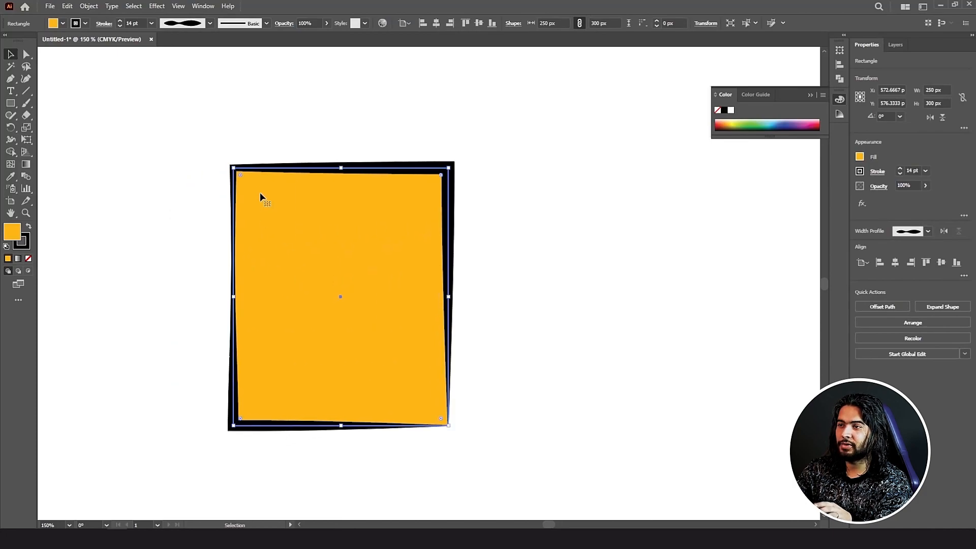
left_click(210, 24)
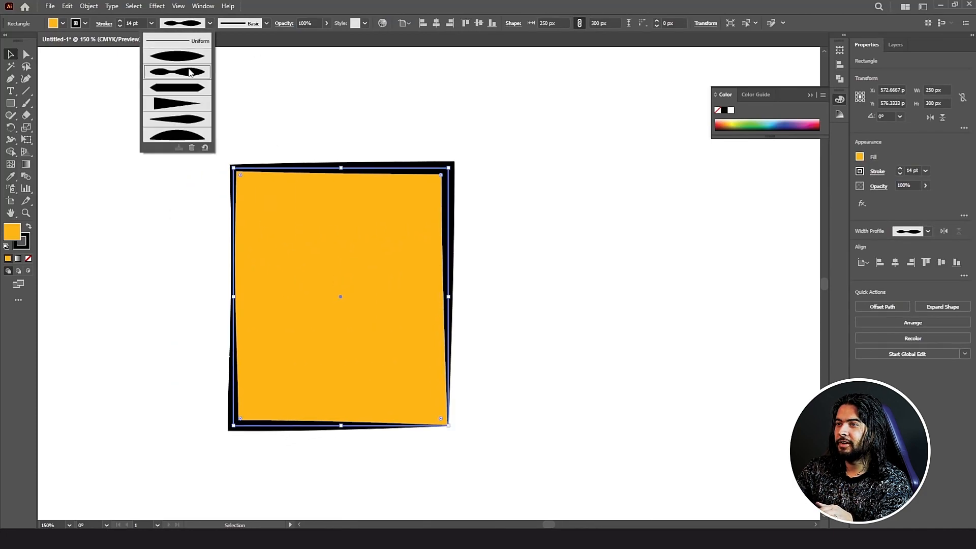
left_click(175, 120)
left_click(185, 158)
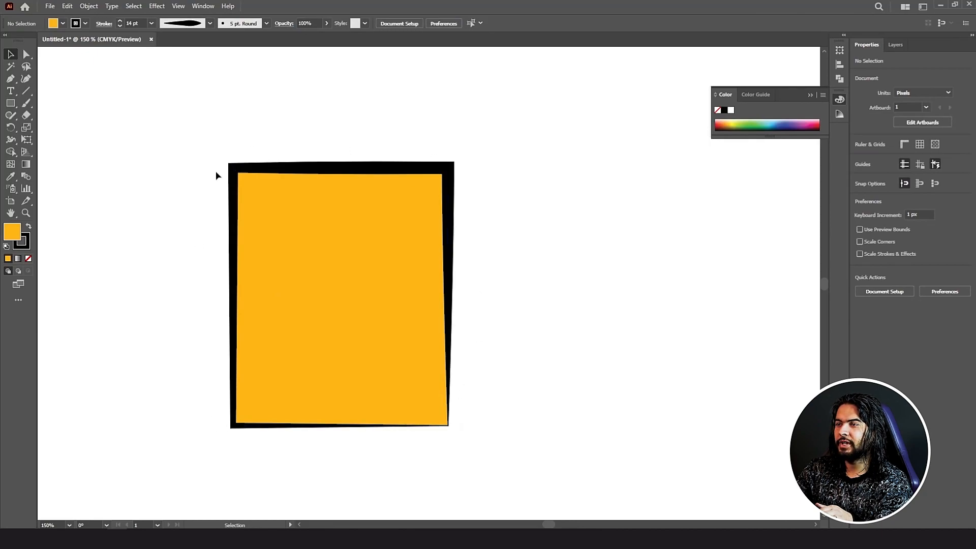
left_click(210, 23)
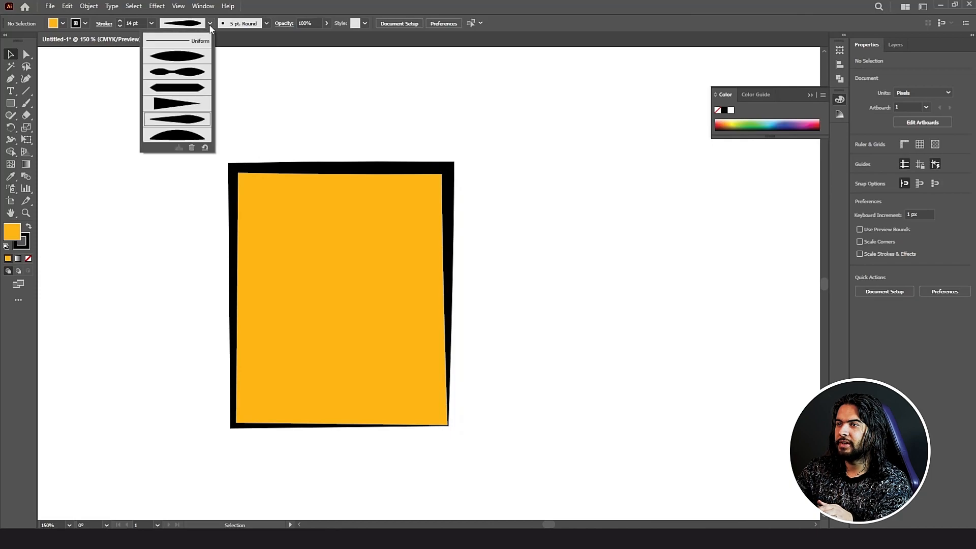
left_click(183, 136)
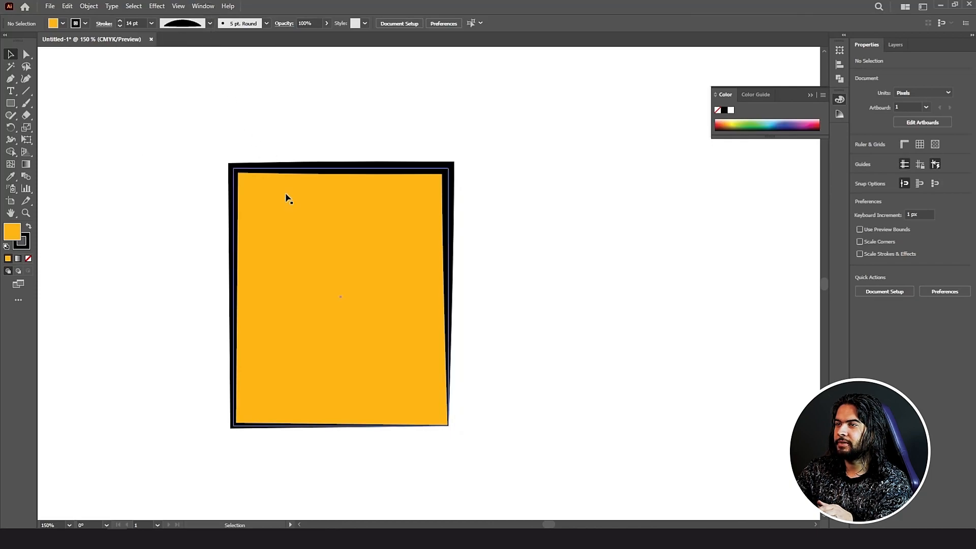
Step: Give the outline the width profile with thick ends and a thin middle
left_click(288, 198)
left_click(210, 23)
left_click(186, 139)
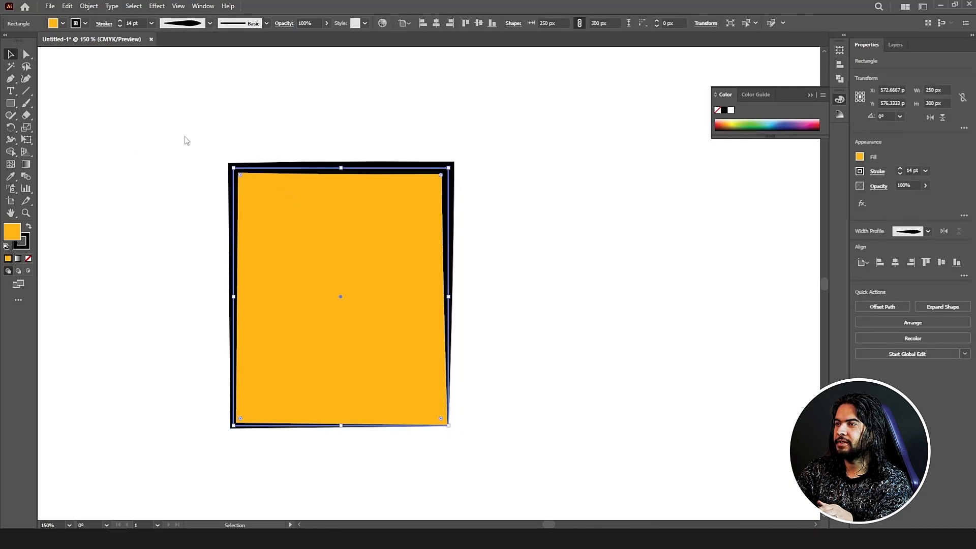
left_click(306, 110)
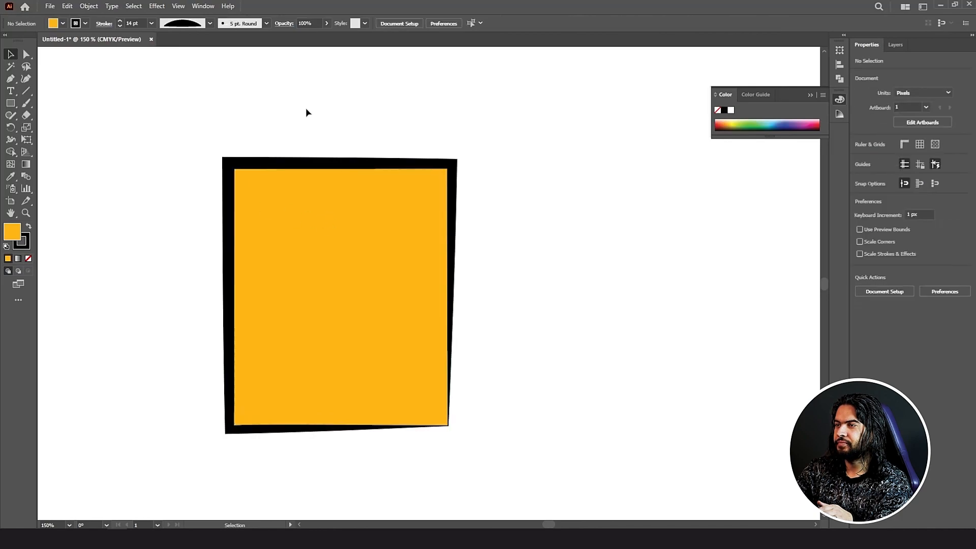
left_click(299, 175)
left_click(210, 23)
left_click(171, 78)
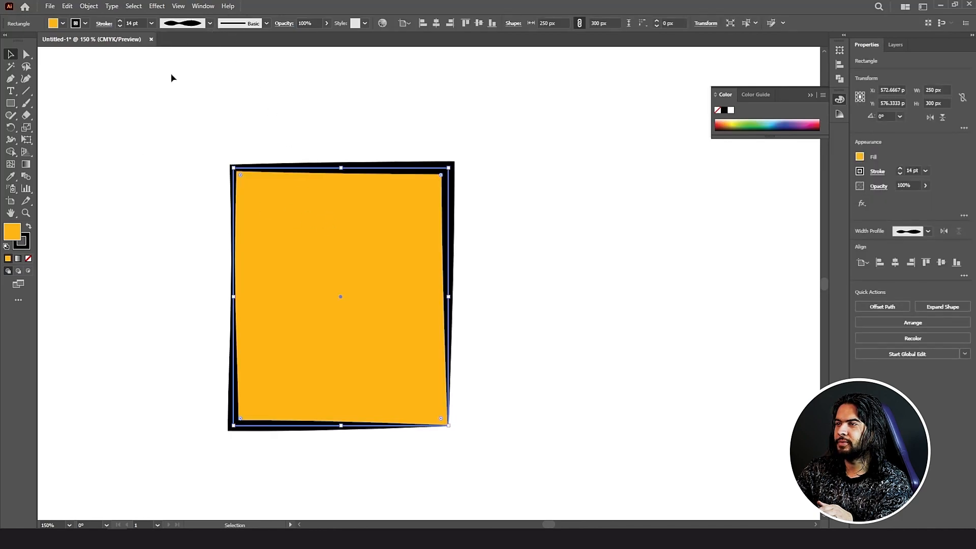
left_click(267, 23)
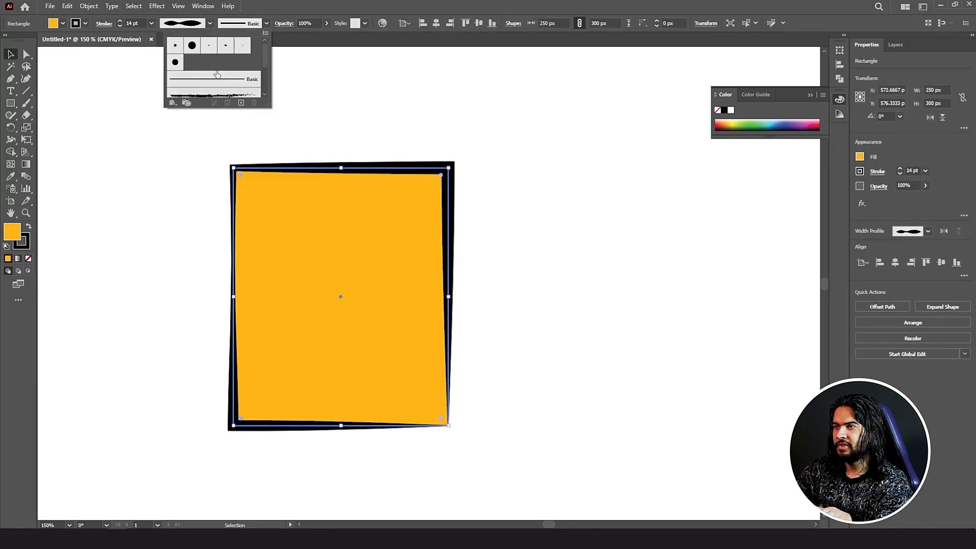
Step: Apply the Charcoal - Feather brush to the border at a 4 pt stroke weight
left_click(203, 97)
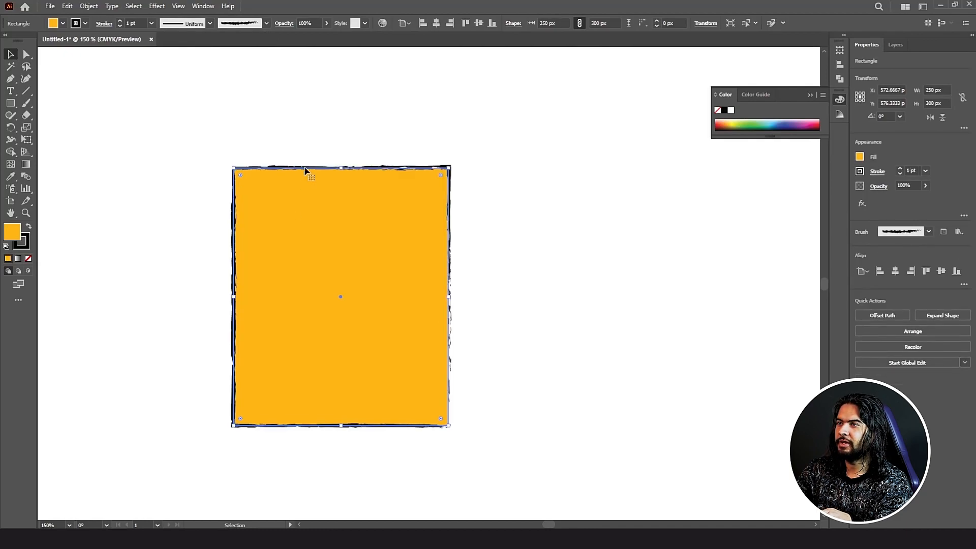
left_click(119, 21)
left_click(119, 21)
left_click(119, 21)
left_click(196, 174)
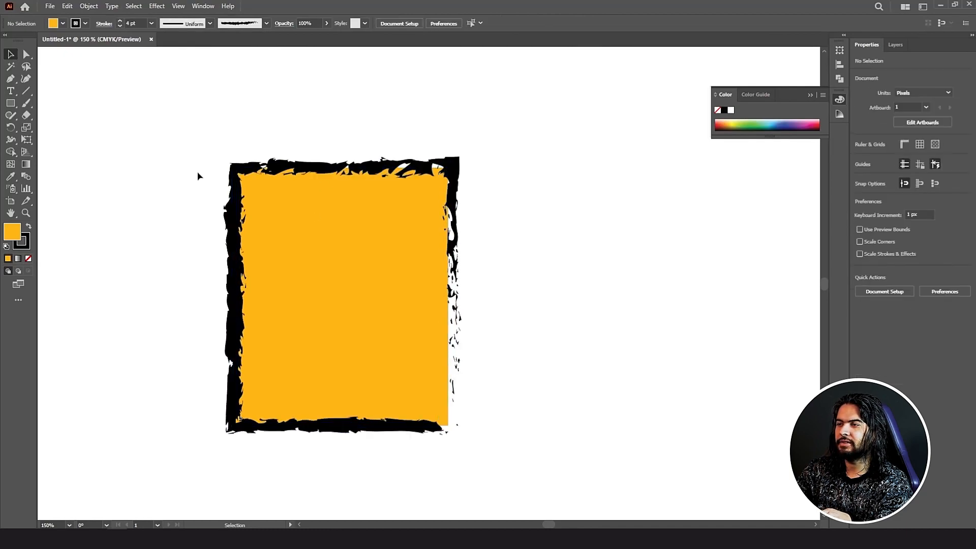
key("ctrl+1")
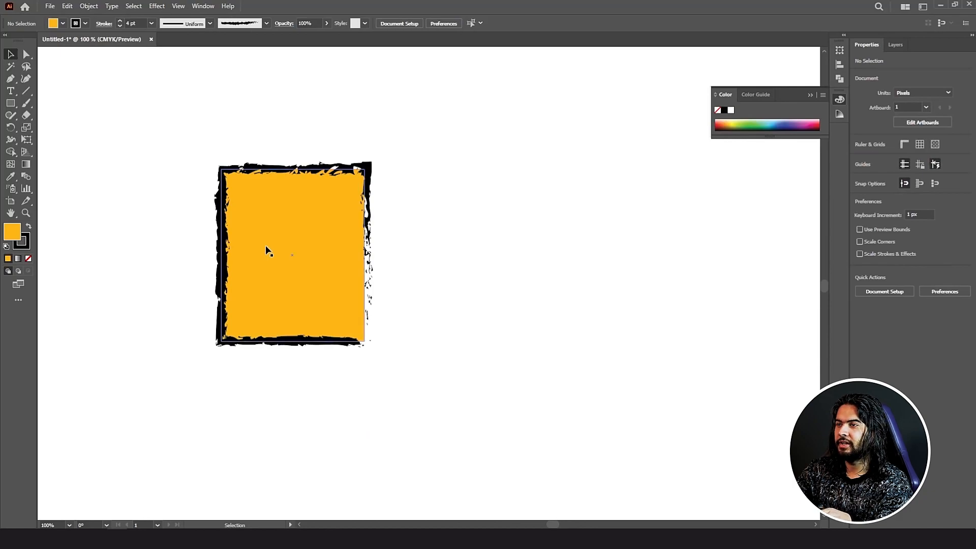
Step: Remove the rectangle's fill and switch its border back to the Basic brush
left_click(244, 248)
left_click(28, 258)
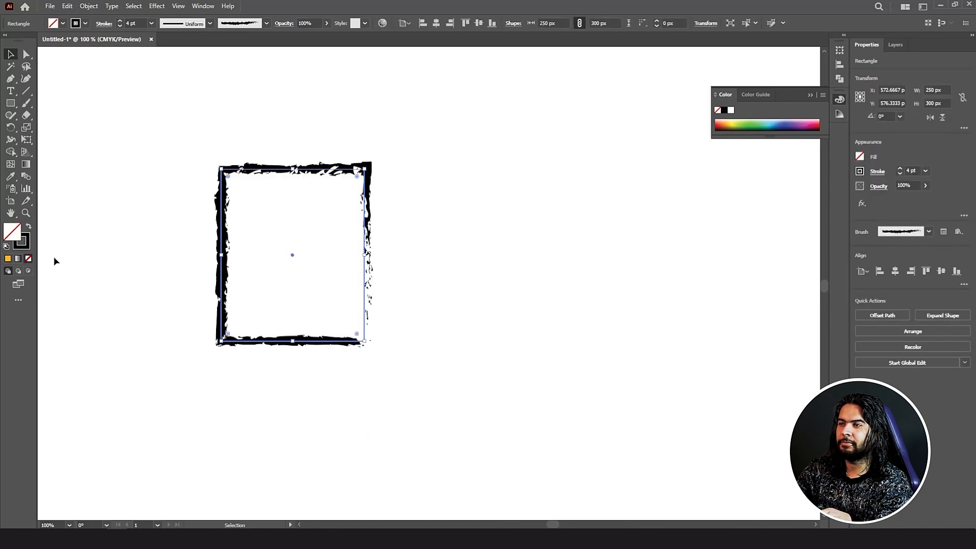
left_click(208, 248)
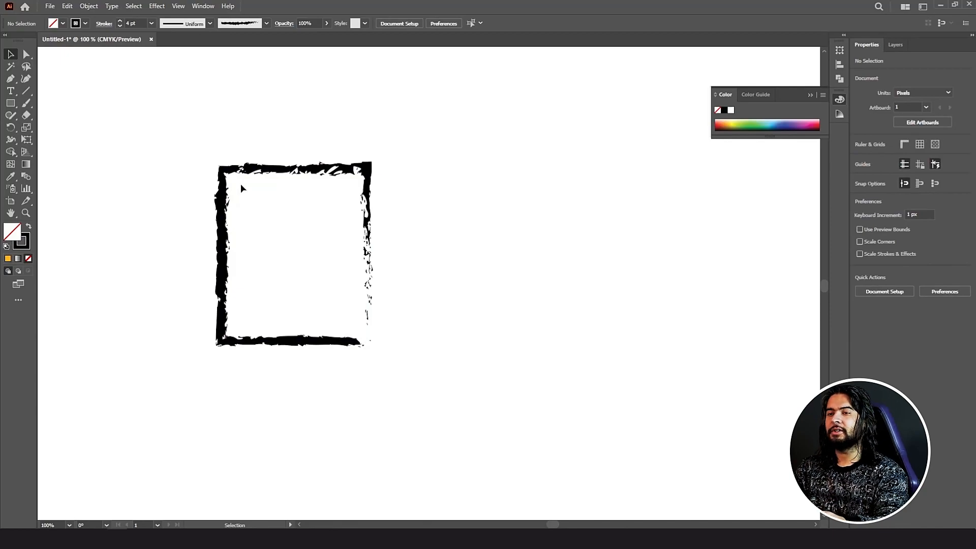
left_click_drag(240, 184, 282, 147)
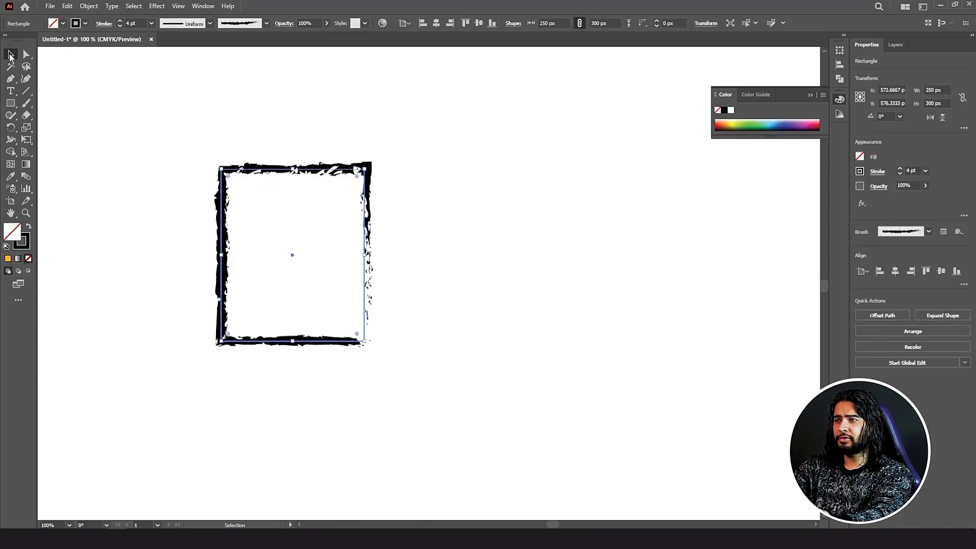
left_click(267, 23)
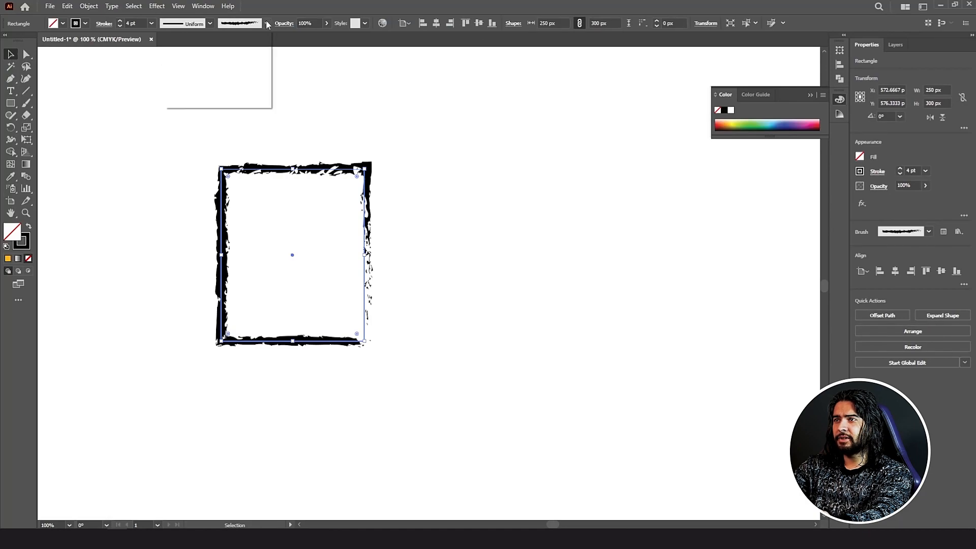
left_click(213, 79)
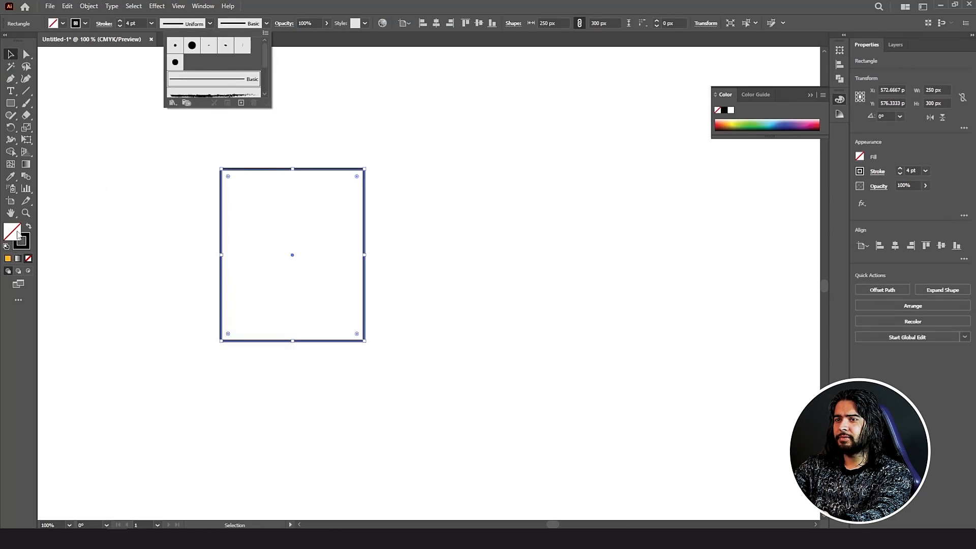
Step: Refill the rectangle orange, round its corners, and move it up and left
left_click(7, 258)
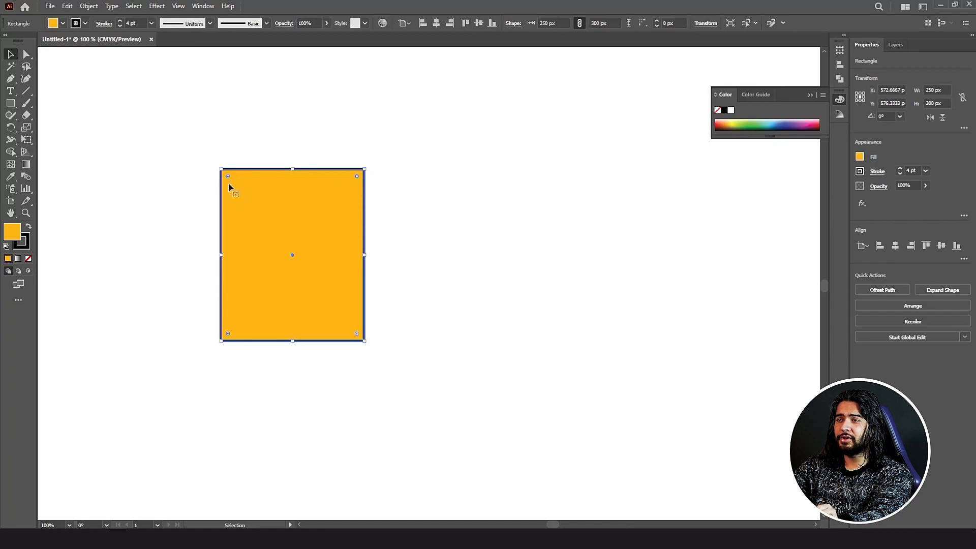
left_click_drag(228, 176, 234, 182)
left_click(313, 145)
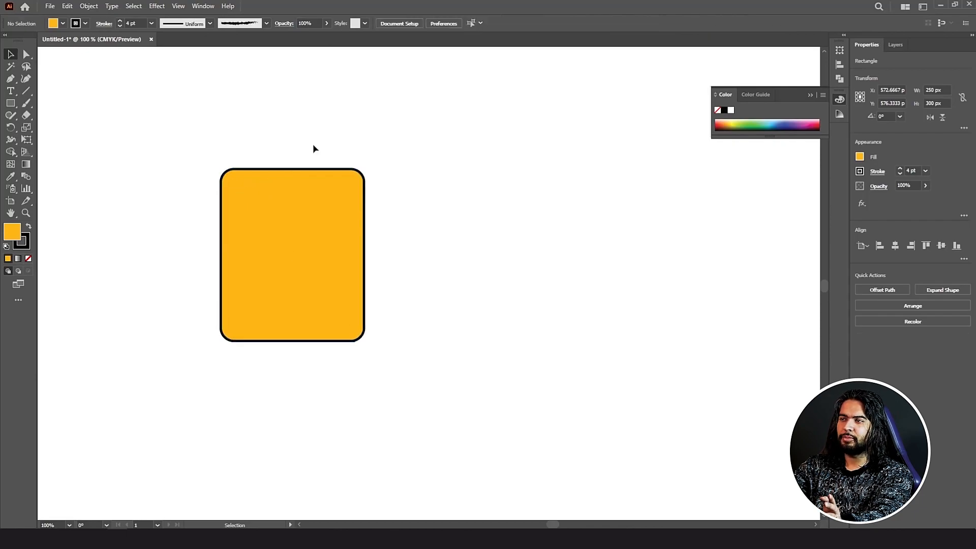
left_click(281, 193)
left_click_drag(262, 204, 177, 189)
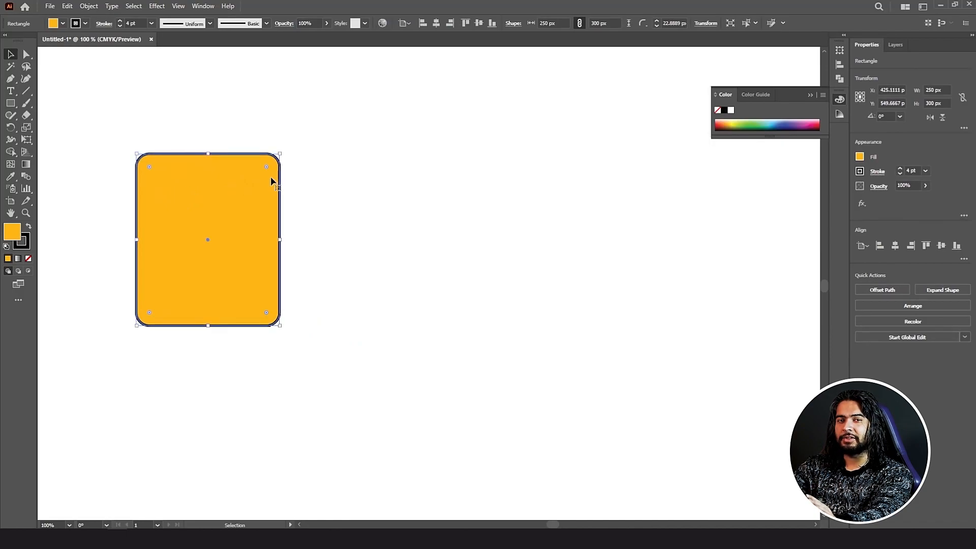
Step: Draw a 374 × 272 px rounded rectangle to the right with a 63.8333 px corner radius
left_click(10, 103)
left_click(73, 116)
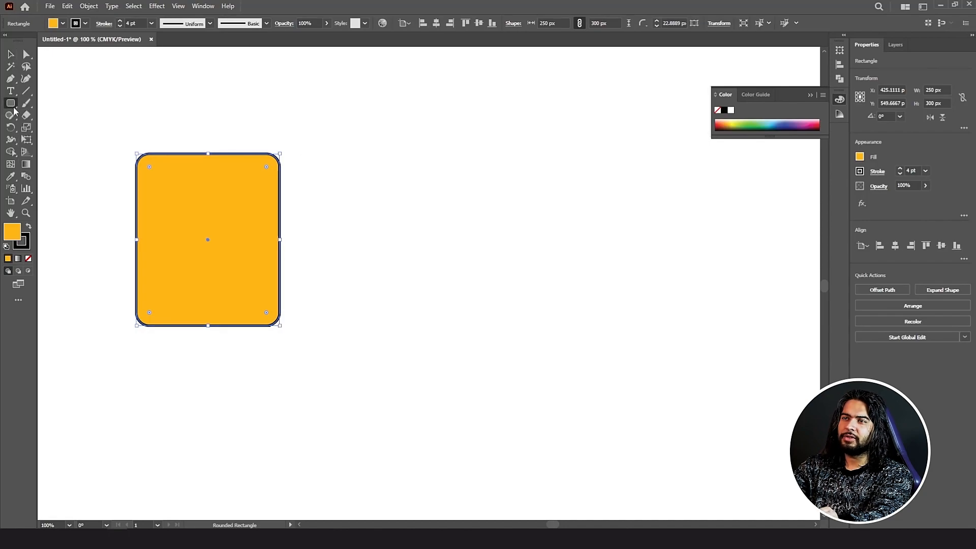
left_click(13, 106)
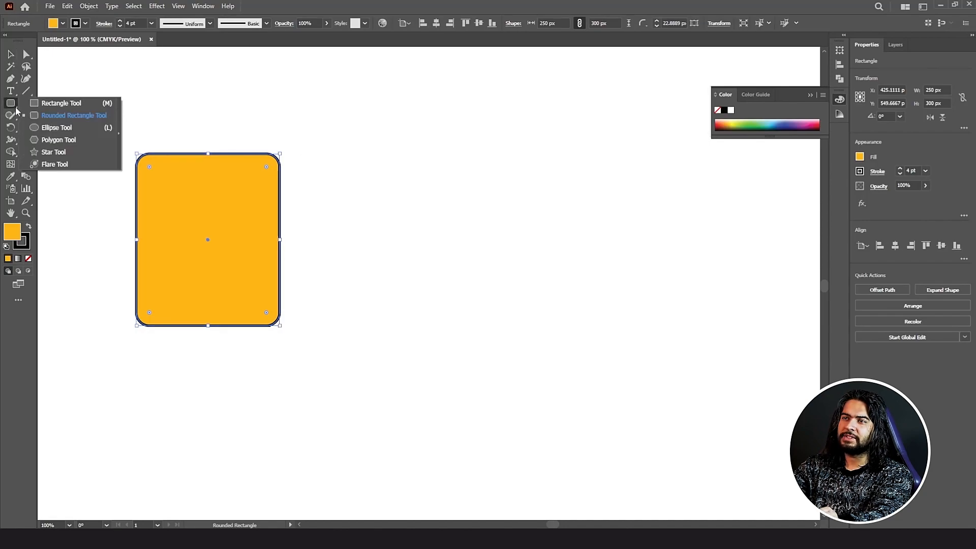
left_click(77, 115)
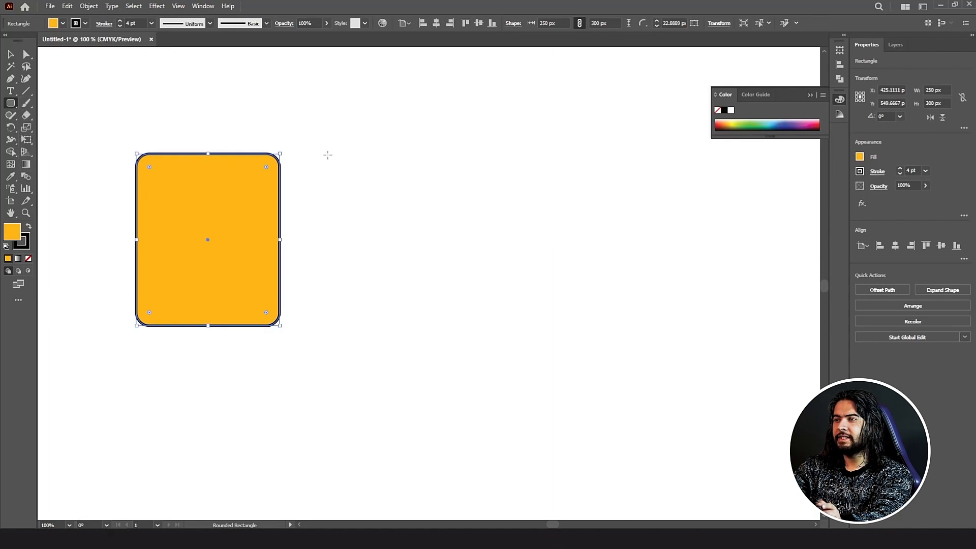
left_click_drag(328, 155, 542, 308)
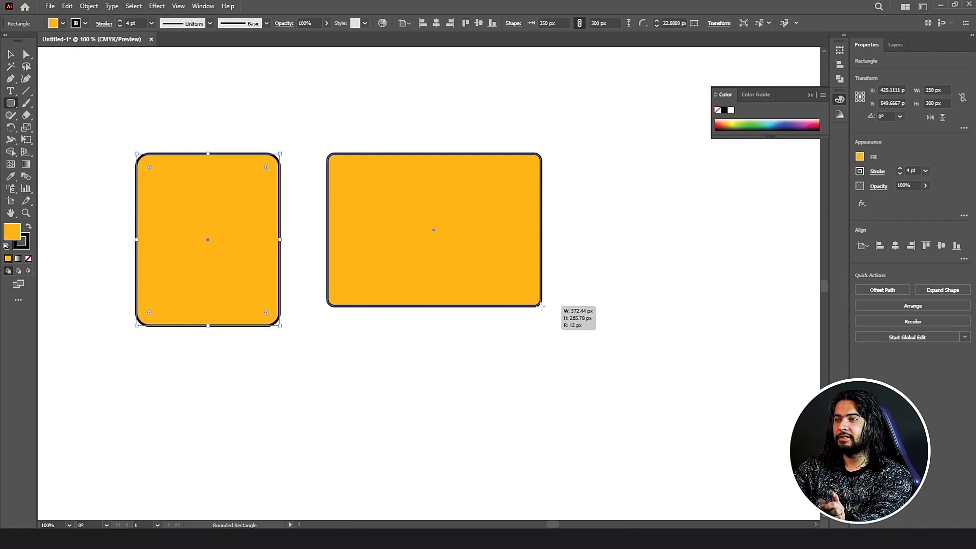
left_click_drag(541, 307, 542, 309)
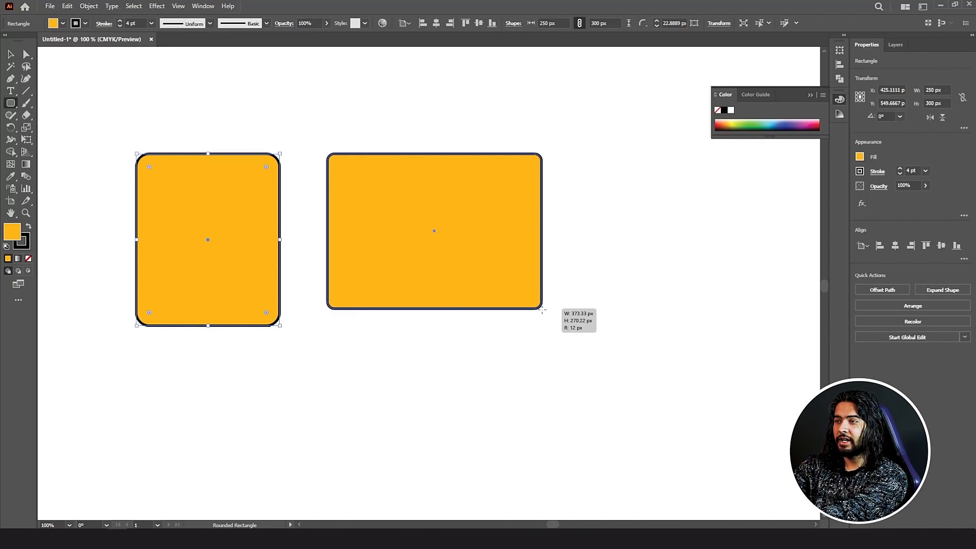
left_click_drag(541, 309, 542, 310)
key("Up")
key("Up")
key("Up")
key("Up")
key("Up")
key("Up")
key("Up")
key("Up")
key("Up")
key("Up")
key("Up")
key("Up")
key("Up")
key("Up")
key("Up")
key("Up")
key("Up")
key("Up")
key("Up")
key("Up")
key("Up")
key("Up")
key("Up")
key("Up")
key("Up")
key("Up")
key("Up")
key("Up")
key("Up")
key("Up")
key("Up")
key("Up")
key("Up")
key("Up")
key("Up")
key("Up")
key("Up")
key("Up")
key("Up")
key("Up")
key("Down")
key("Down")
key("Down")
key("Down")
key("Down")
key("Down")
key("Down")
key("Down")
key("Down")
key("Down")
key("Down")
key("Down")
key("Down")
key("Down")
key("Down")
key("Down")
key("Down")
key("Down")
key("Down")
key("Down")
key("Down")
key("Down")
key("Down")
key("Down")
key("Down")
key("Down")
key("Down")
key("Down")
key("Down")
key("Down")
key("Down")
key("Down")
key("Down")
key("Down")
key("Down")
key("Down")
key("Down")
key("Down")
key("Down")
key("Down")
key("Up")
key("Up")
key("Up")
key("Up")
key("Up")
key("Up")
key("Up")
key("Up")
key("Up")
key("Up")
key("Up")
key("Up")
key("Up")
key("Up")
key("Up")
key("Up")
key("Up")
key("Up")
key("Up")
key("Up")
key("v")
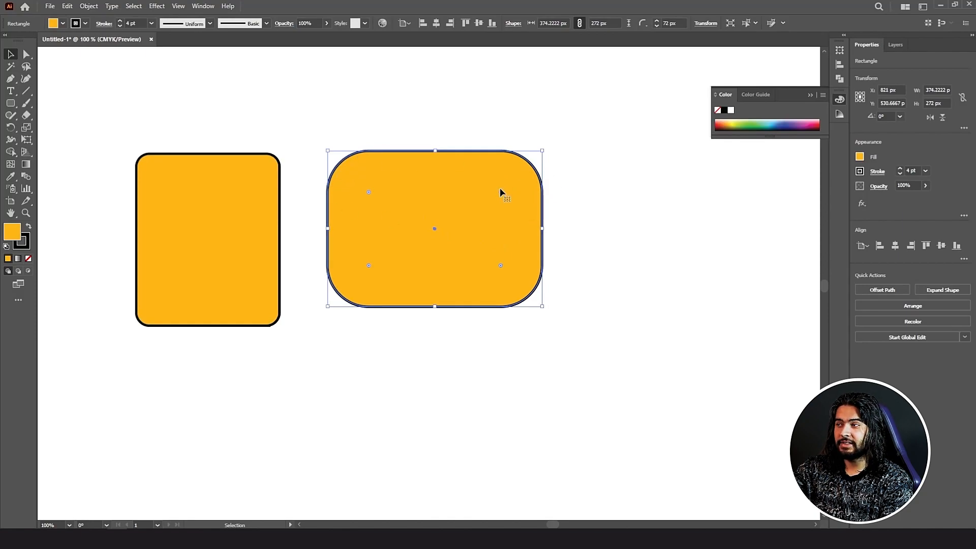
left_click_drag(499, 192, 505, 188)
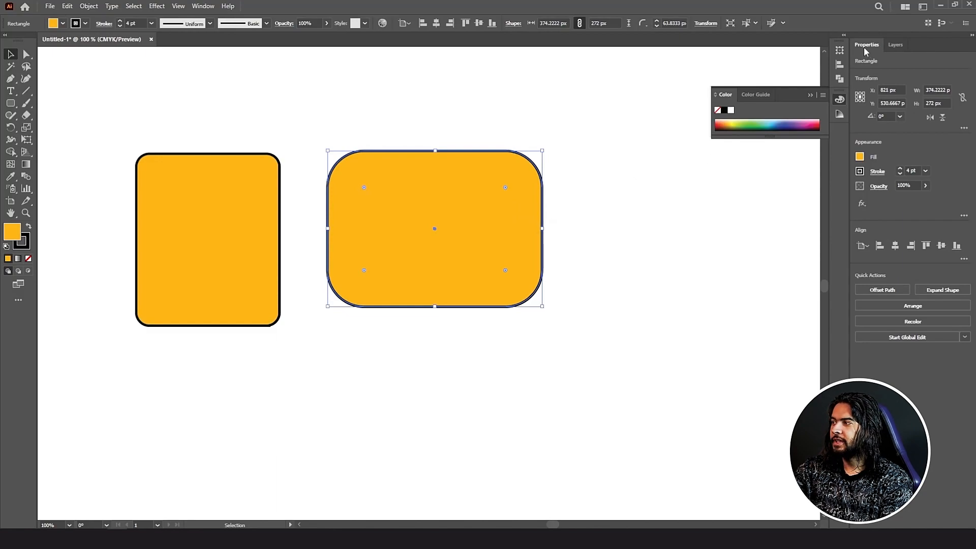
left_click(206, 7)
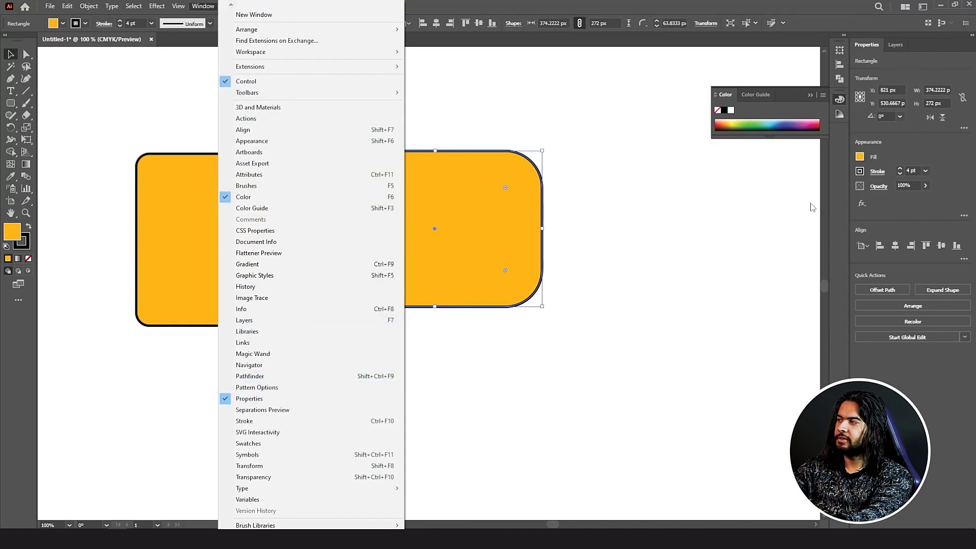
left_click(917, 147)
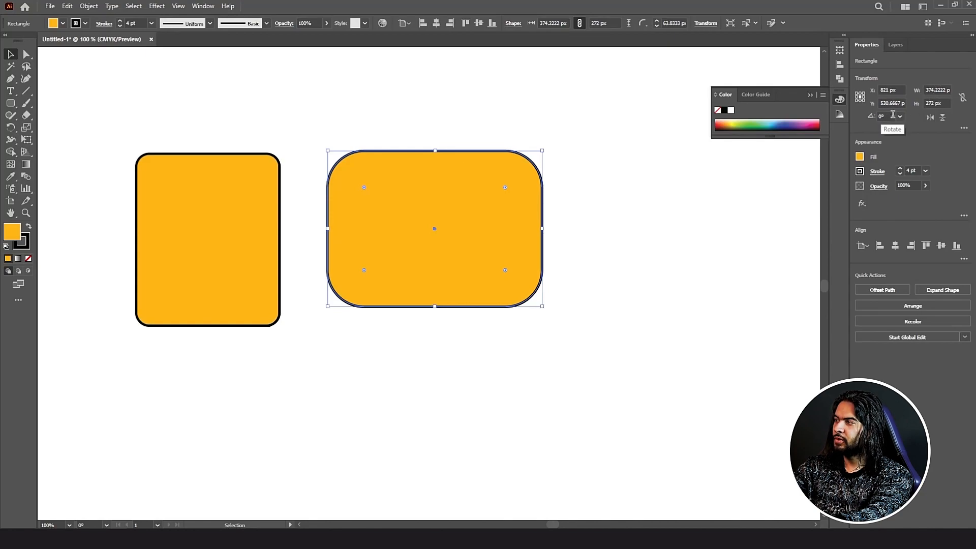
left_click(933, 118)
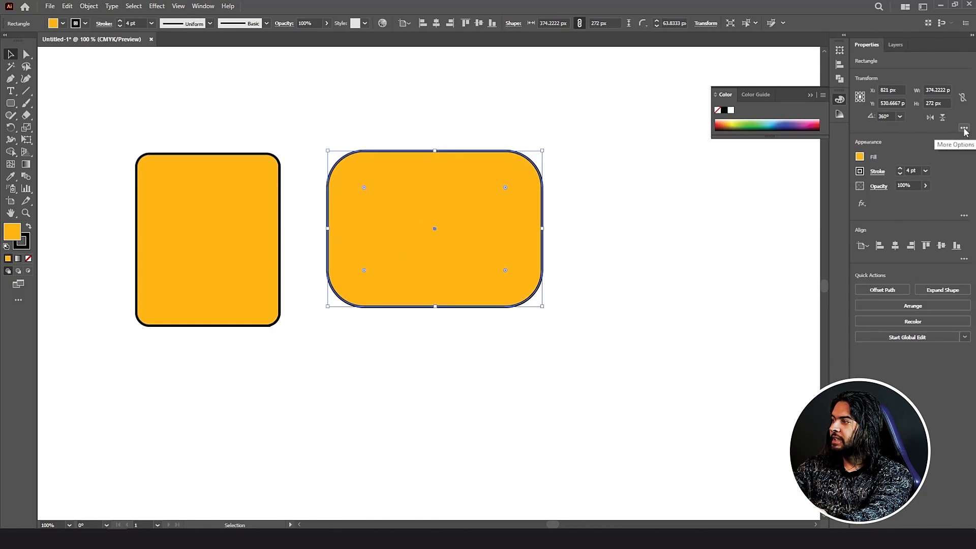
Step: Unlink the right shape's corner radii, making its left corners fully rounded and right corners small
left_click(964, 129)
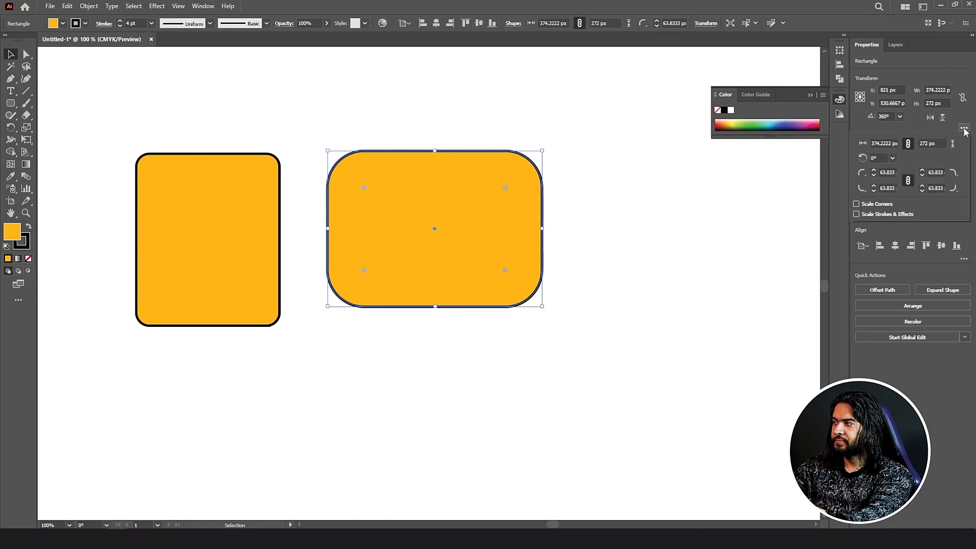
left_click(874, 170)
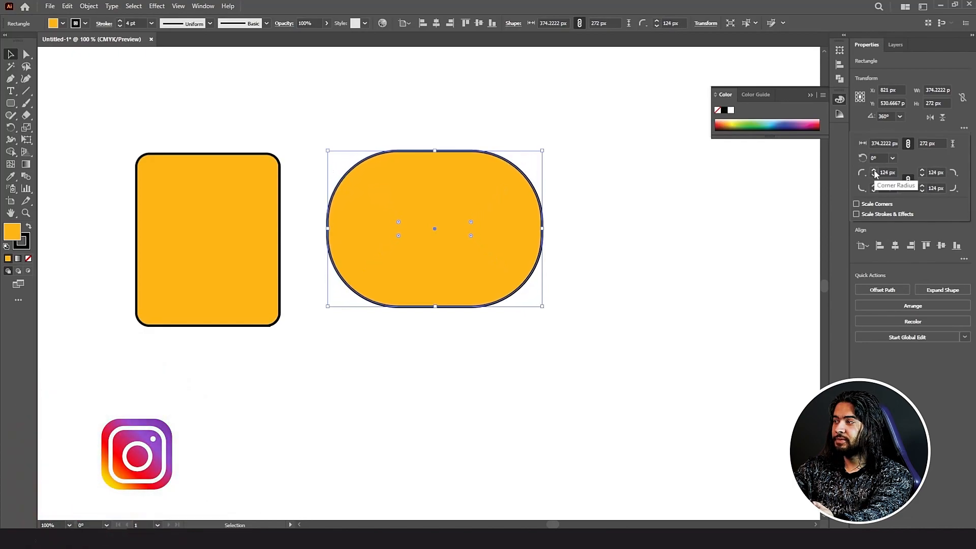
left_click(908, 182)
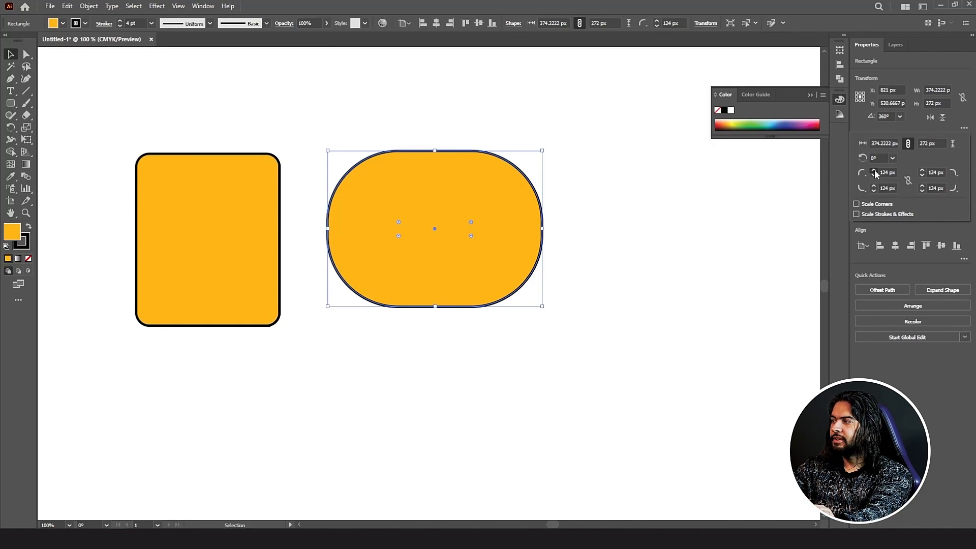
left_click_drag(875, 170, 922, 177)
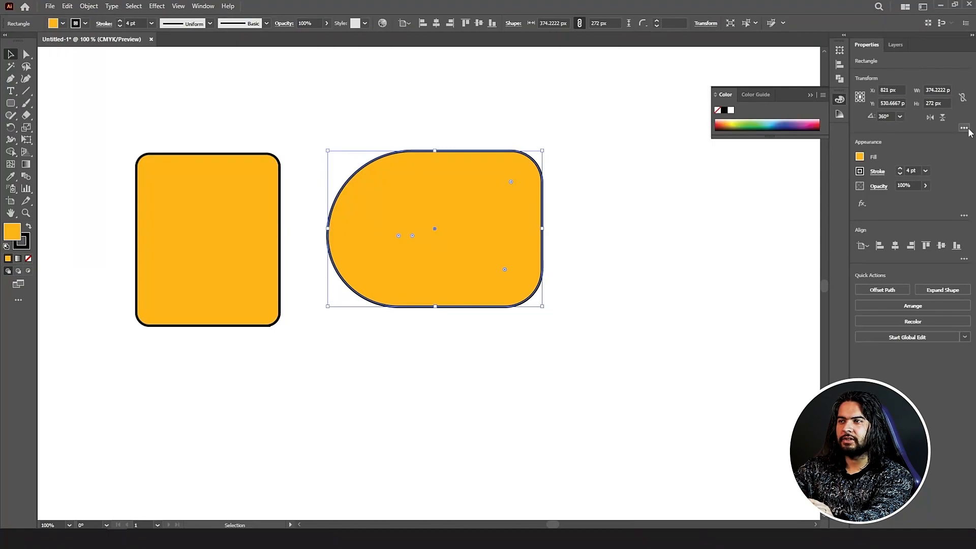
left_click(200, 197)
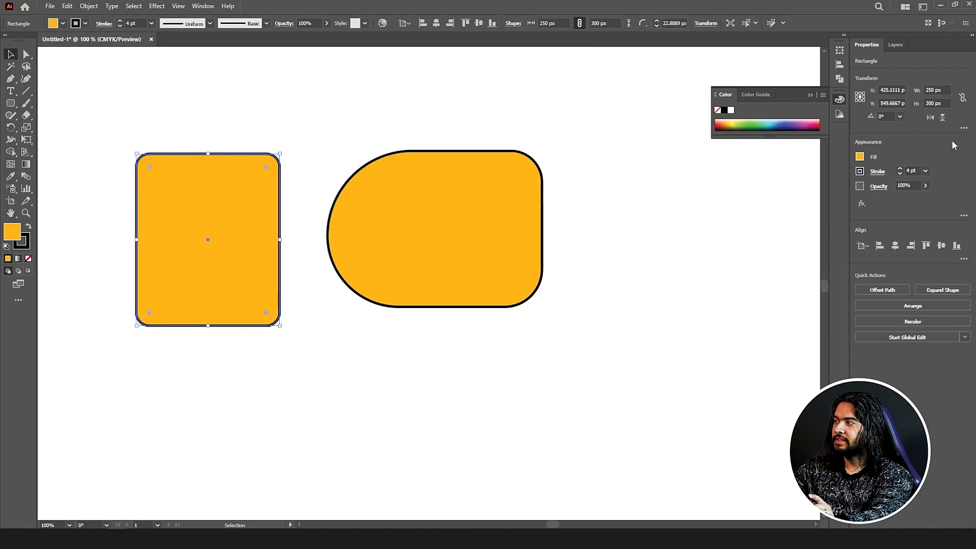
Step: Set all of the left rectangle's corner radii to 0 for square corners
left_click(964, 128)
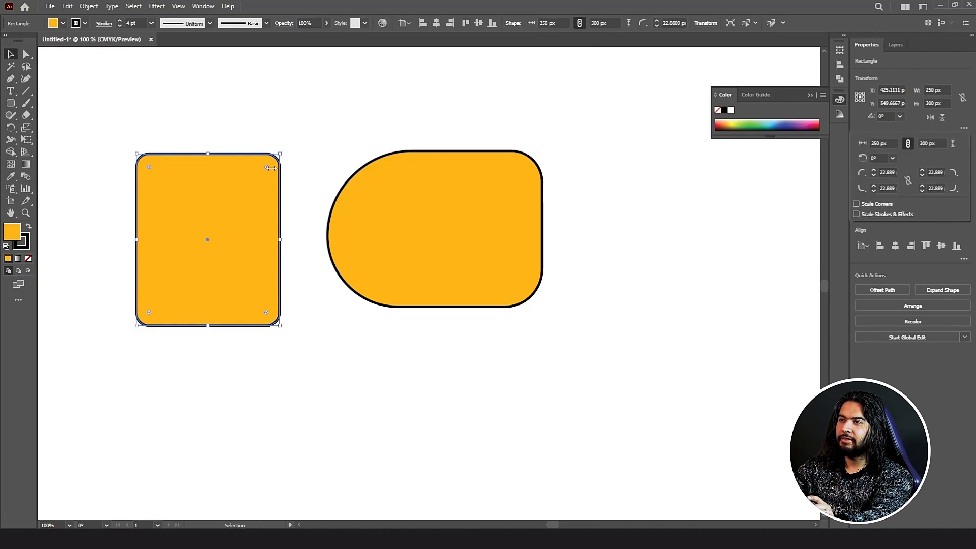
left_click(266, 167)
left_click_drag(267, 167, 479, 75)
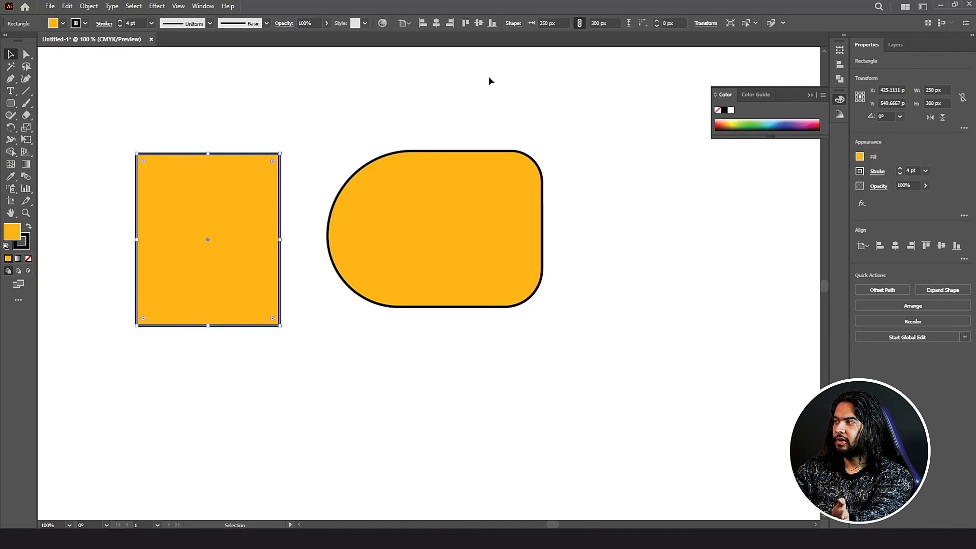
Step: Raise only the top-left corner radius step by step to about 104 px
left_click(965, 128)
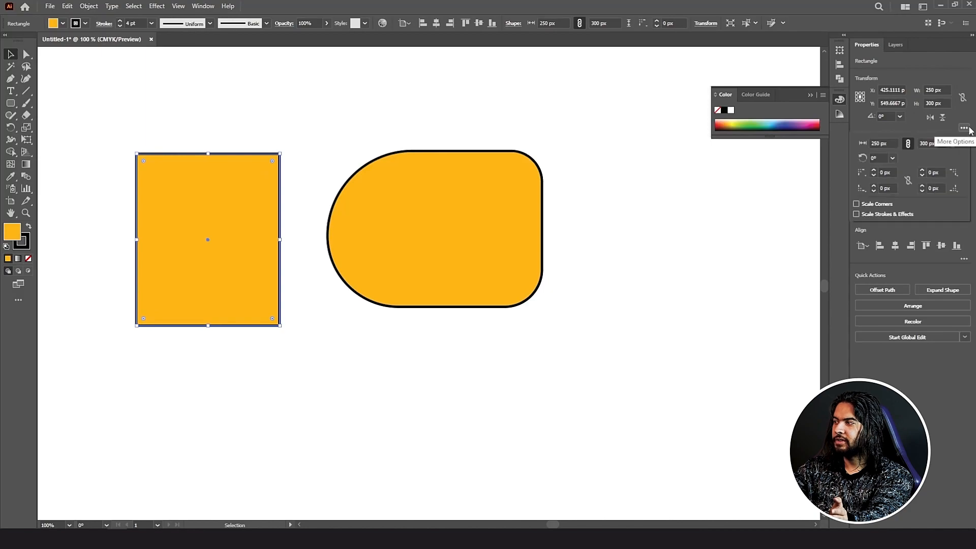
left_click(874, 171)
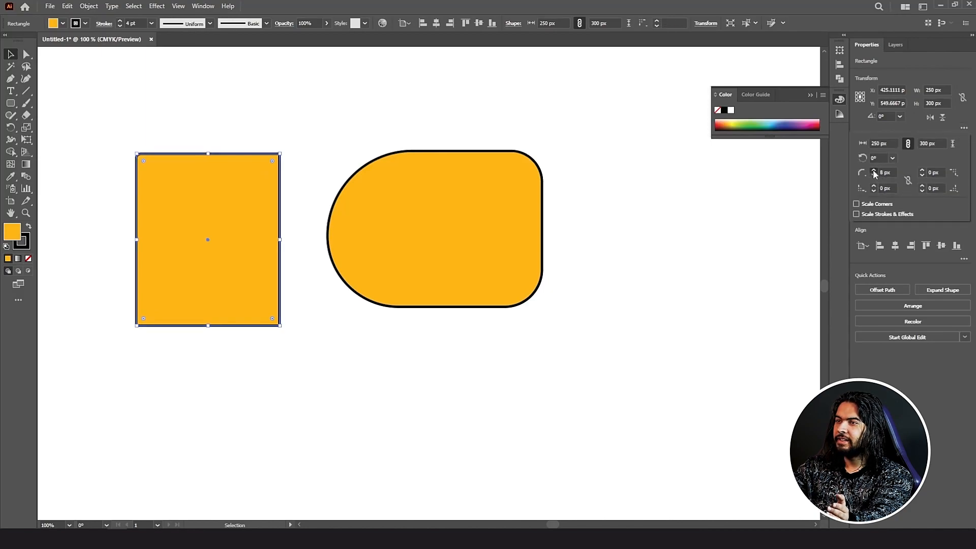
left_click(874, 171)
left_click(874, 172)
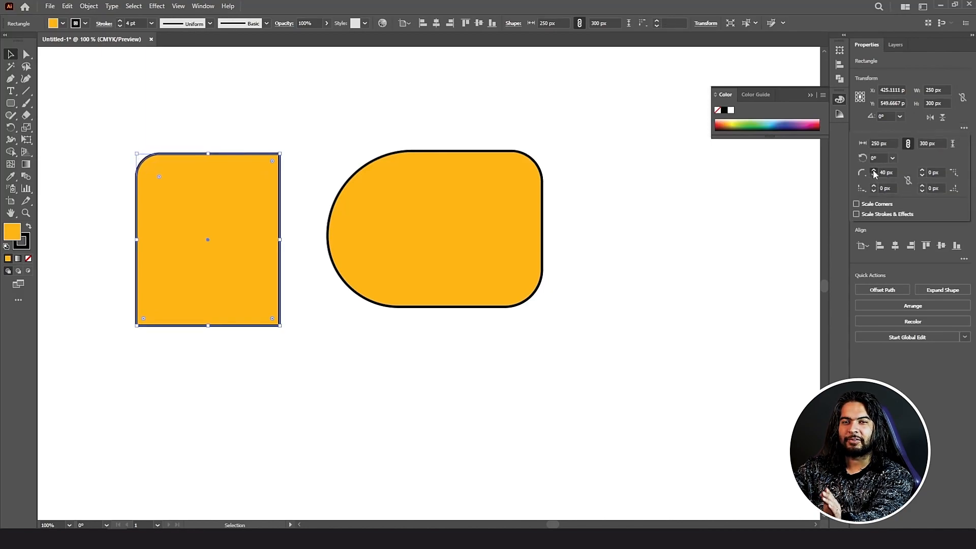
left_click(874, 171)
left_click(874, 171)
left_click(874, 171)
left_click(874, 171)
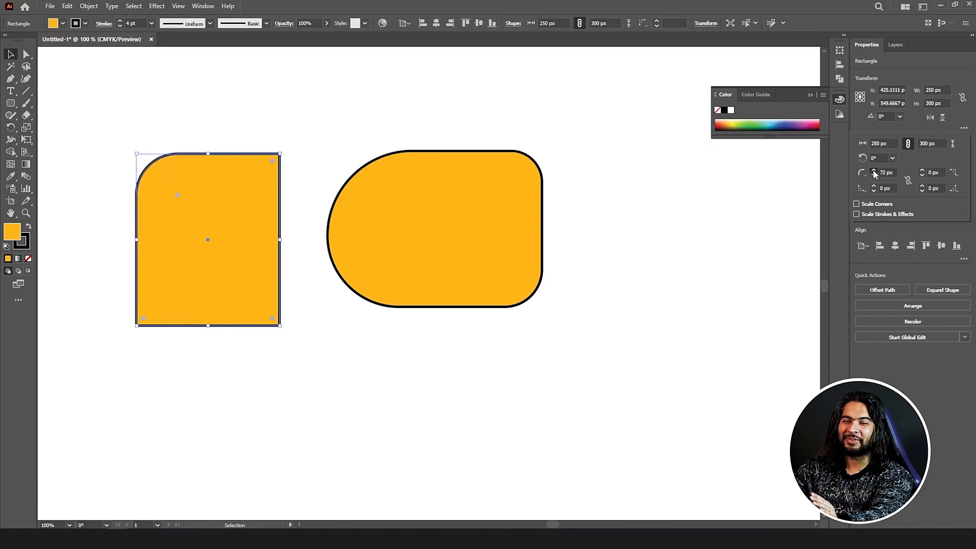
left_click(874, 172)
left_click(874, 171)
left_click(874, 171)
left_click(874, 171)
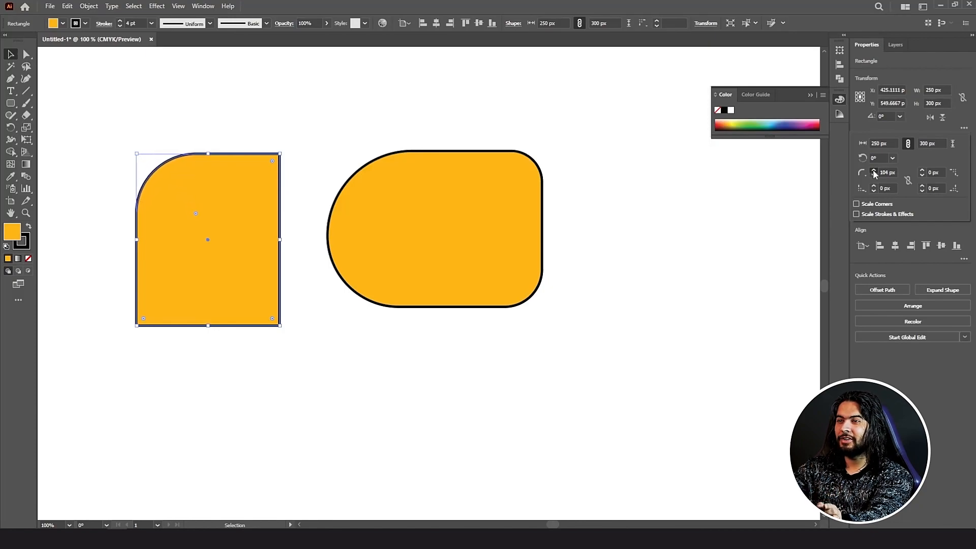
left_click(874, 171)
left_click(873, 172)
left_click(874, 171)
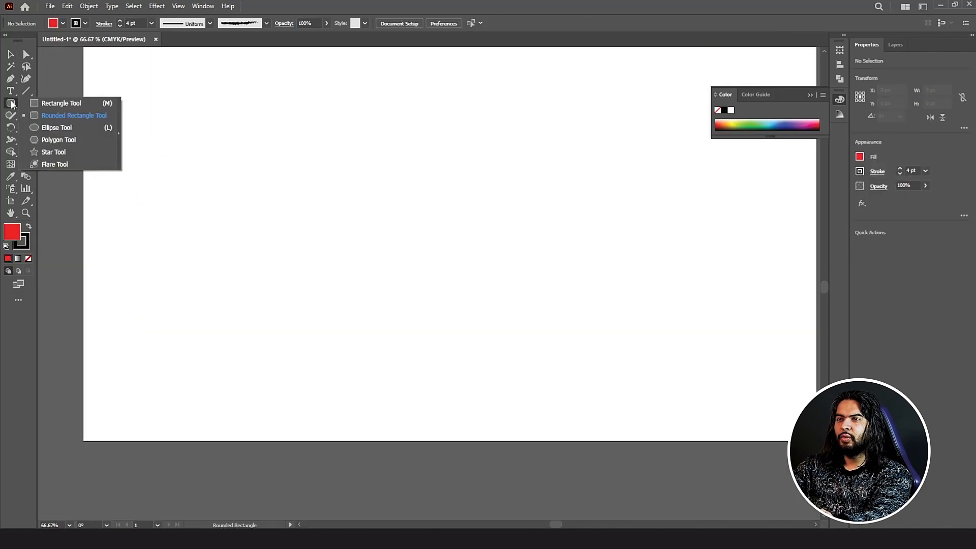
left_click(54, 128)
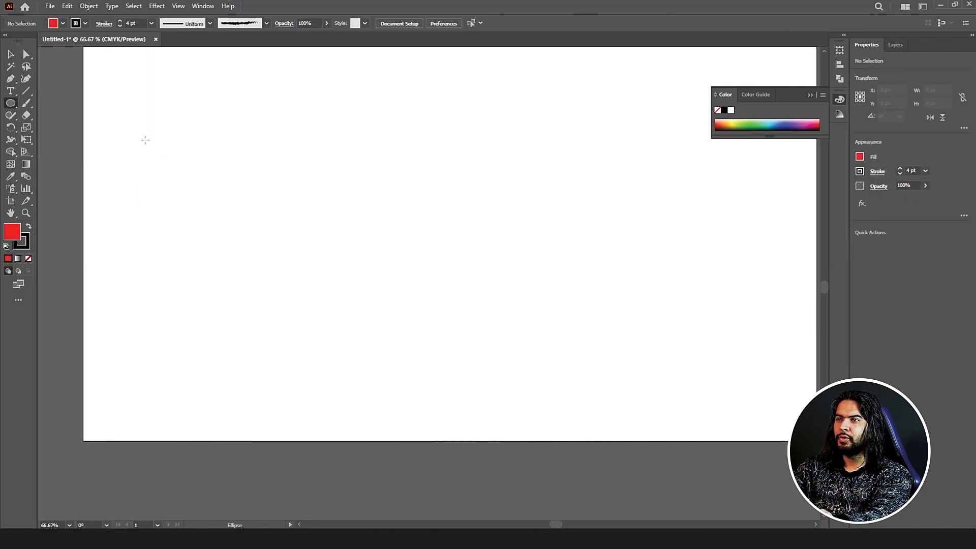
left_click_drag(282, 156, 465, 356)
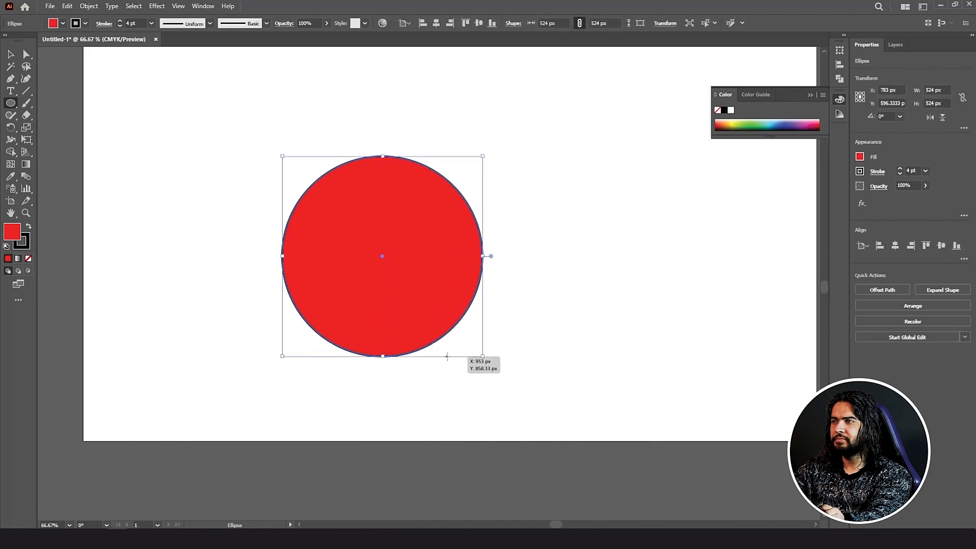
left_click_drag(410, 76, 680, 183)
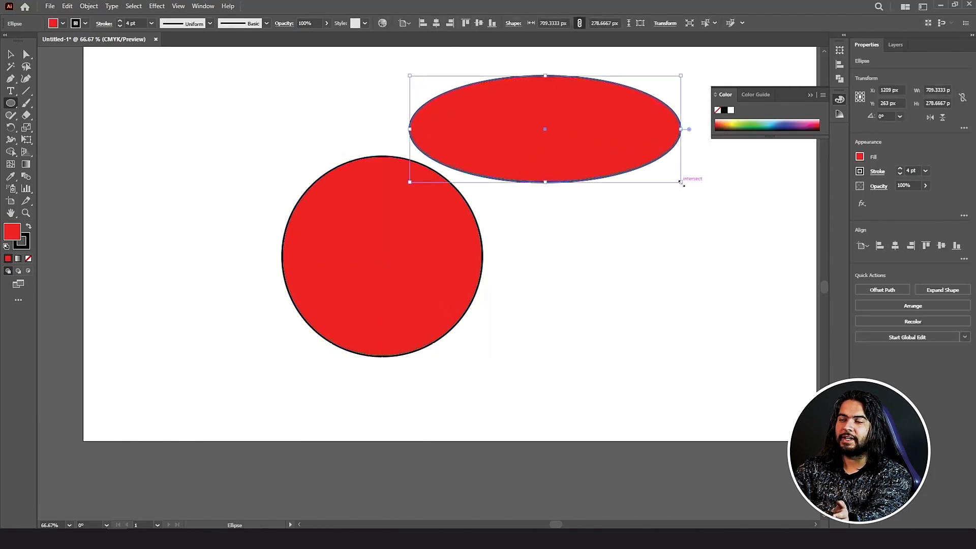
left_click_drag(10, 103, 36, 141)
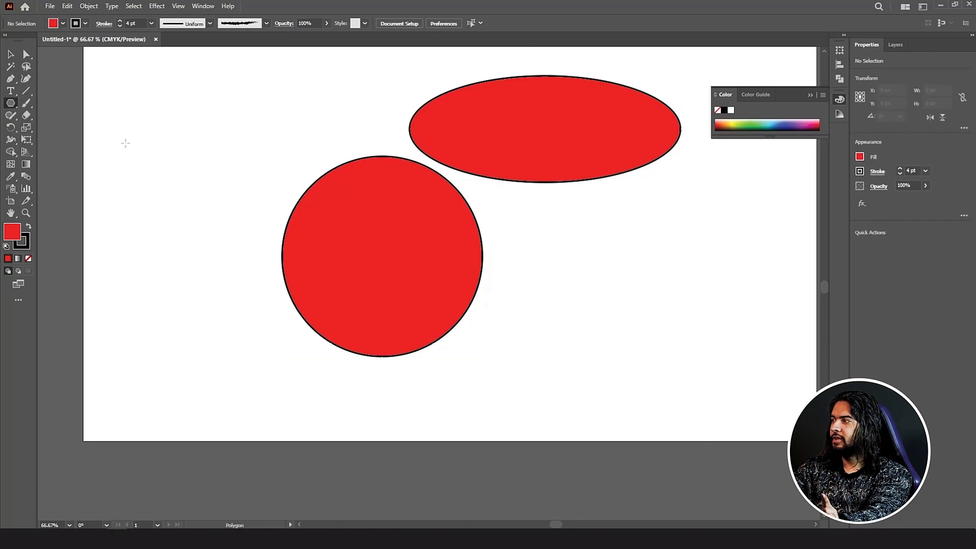
mouse_move(120, 123)
left_mouse_down()
mouse_move(170, 175)
mouse_move(125, 152)
mouse_move(133, 133)
left_mouse_up()
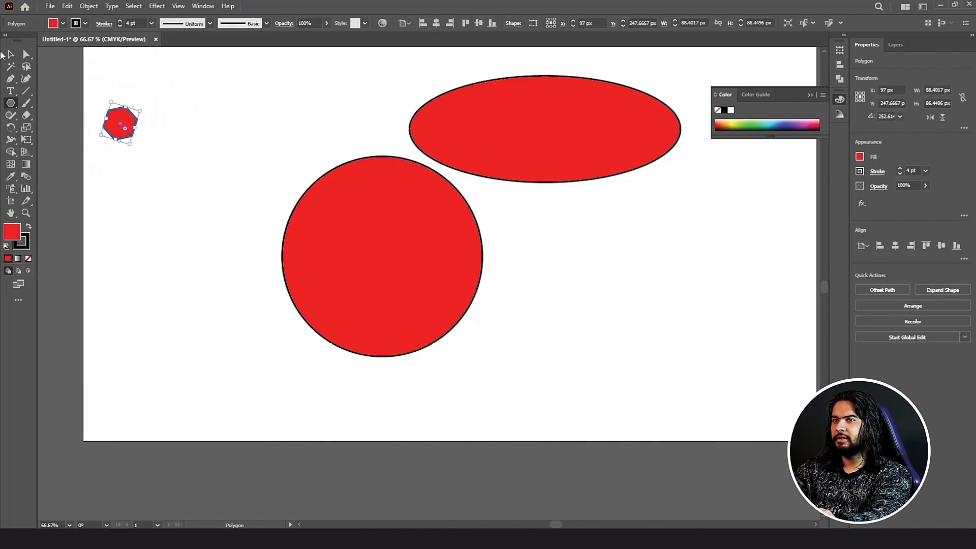
key("v")
key("ctrl+a")
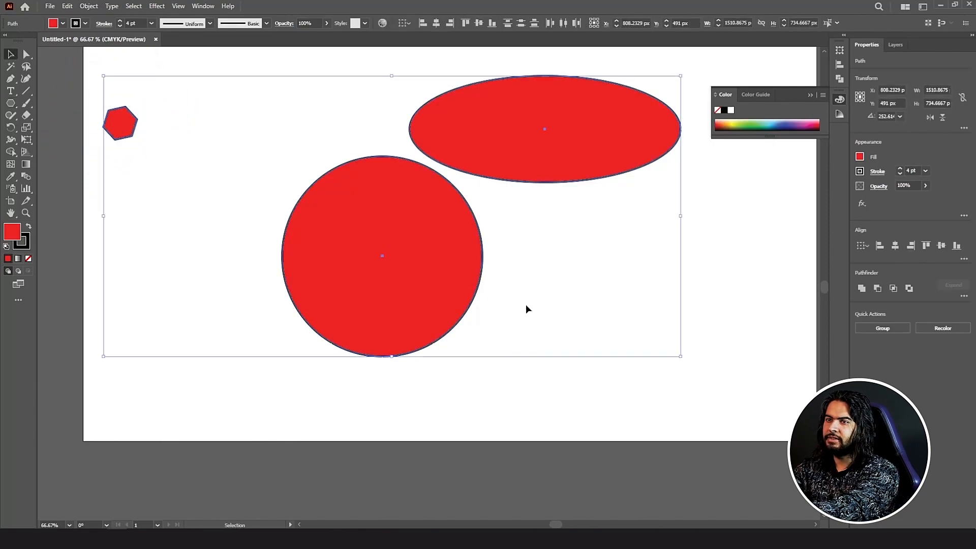
key("Delete")
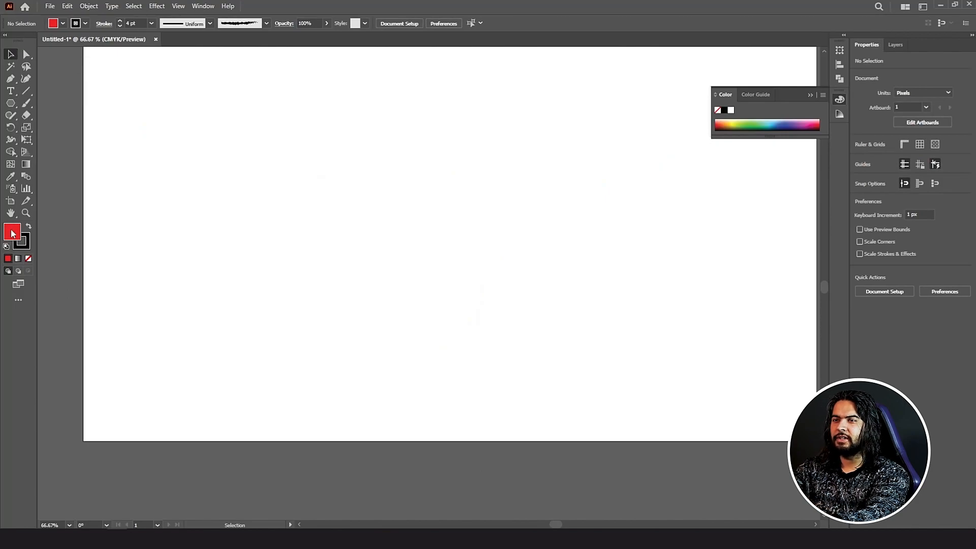
Step: Set new shapes to a dark grey 4C4C4C fill with no stroke
double_click(13, 234)
left_click_drag(622, 277, 517, 291)
left_click(776, 204)
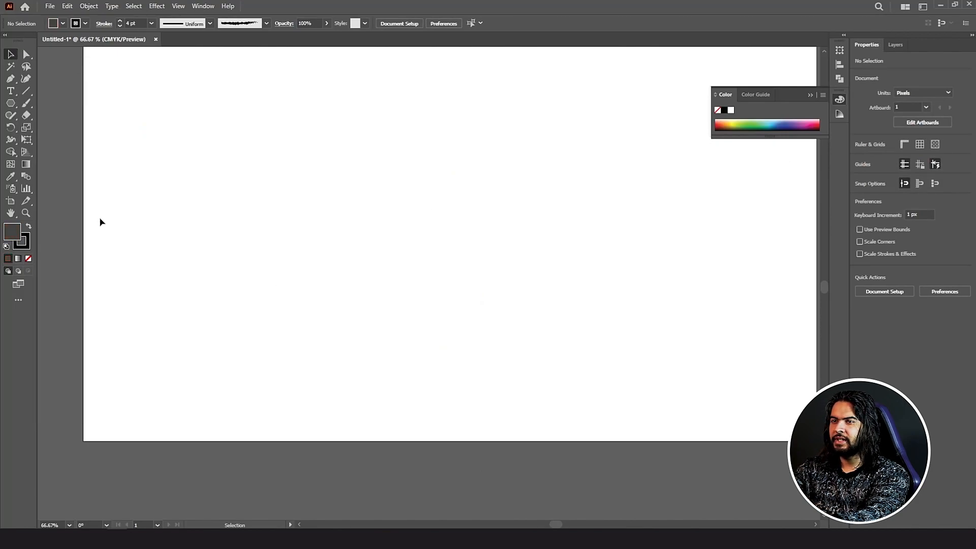
left_click(28, 258)
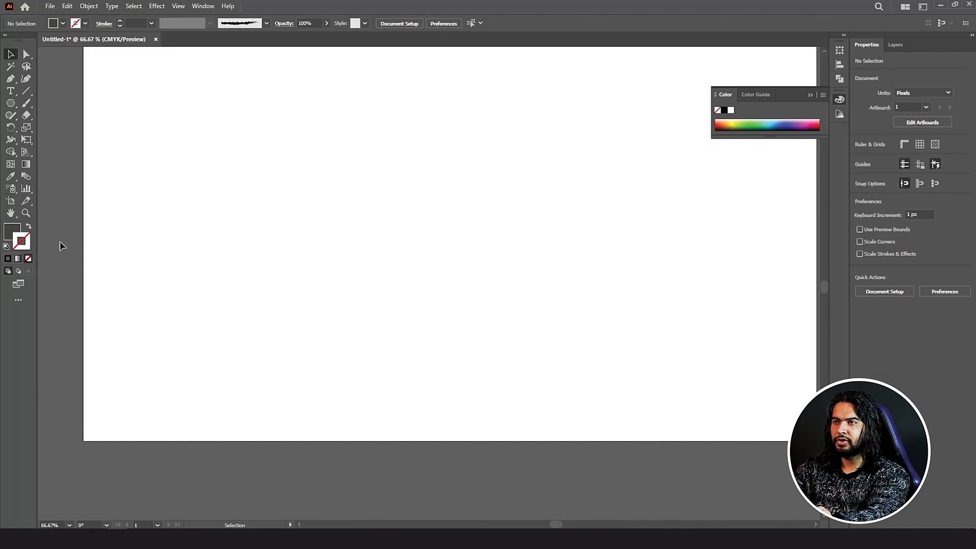
Step: Draw a hexagon, then a polygon while varying its sides from triangle to pentagon
left_click(11, 103, "alt")
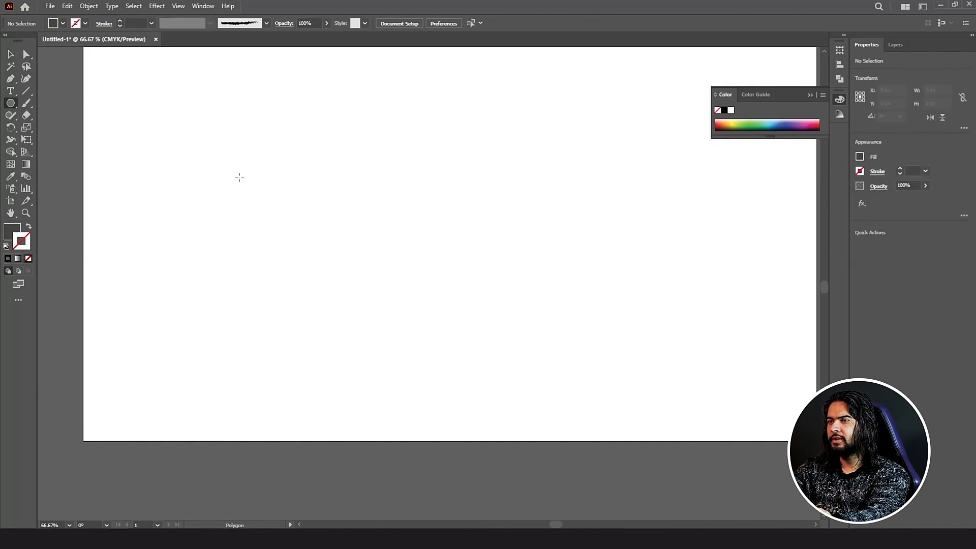
left_click_drag(240, 177, 223, 203)
left_click_drag(328, 146, 338, 176)
key("Up")
key("Up")
key("Up")
key("Up")
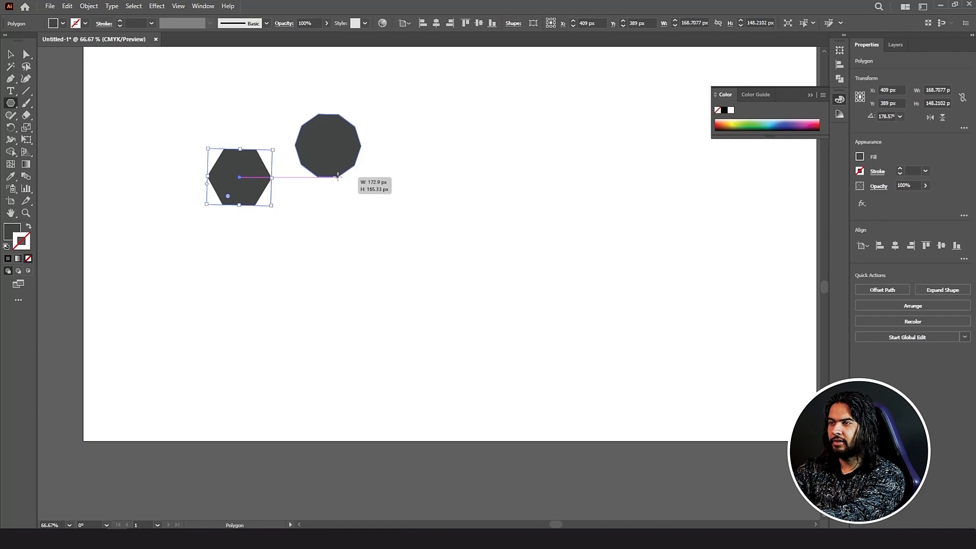
key("Down")
key("Down")
key("Down")
key("Down")
key("Down")
left_click_drag(337, 176, 338, 177)
key("Down")
key("Down")
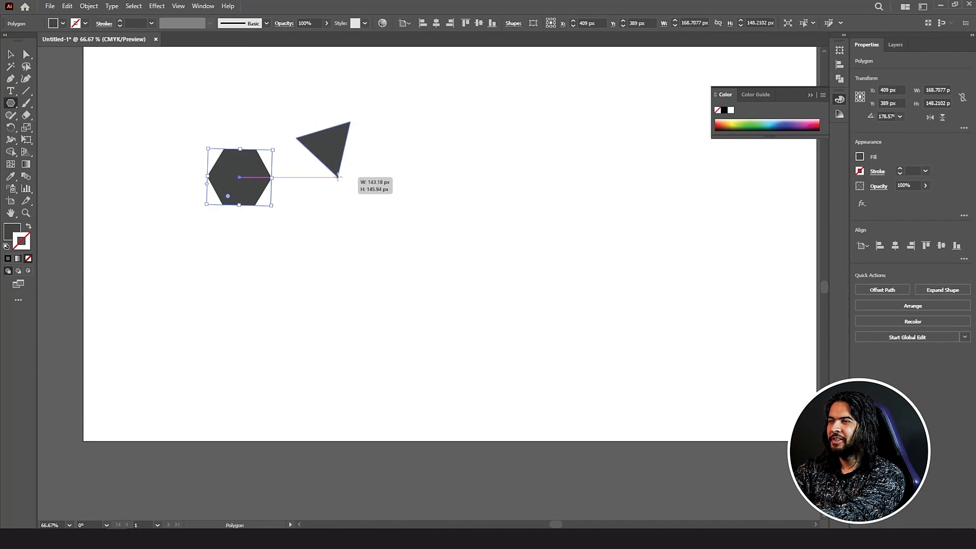
key("Up")
left_click_drag(338, 177, 337, 176)
key("Up")
key("Up")
key("Up")
key("Up")
key("Down")
key("Down")
key("Down")
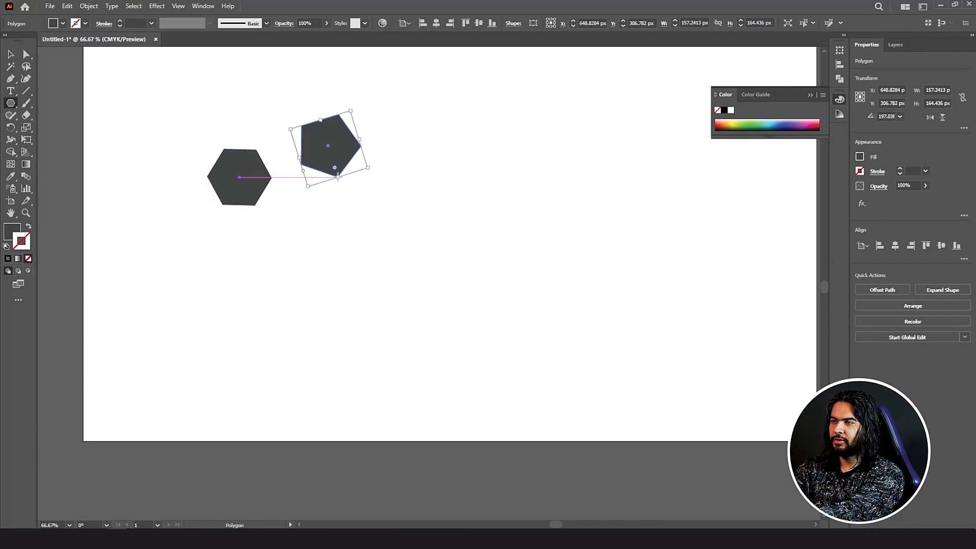
Step: Delete the pentagon and the hexagon, leaving the artboard empty
key("Delete")
key("v")
left_click_drag(172, 89, 323, 202)
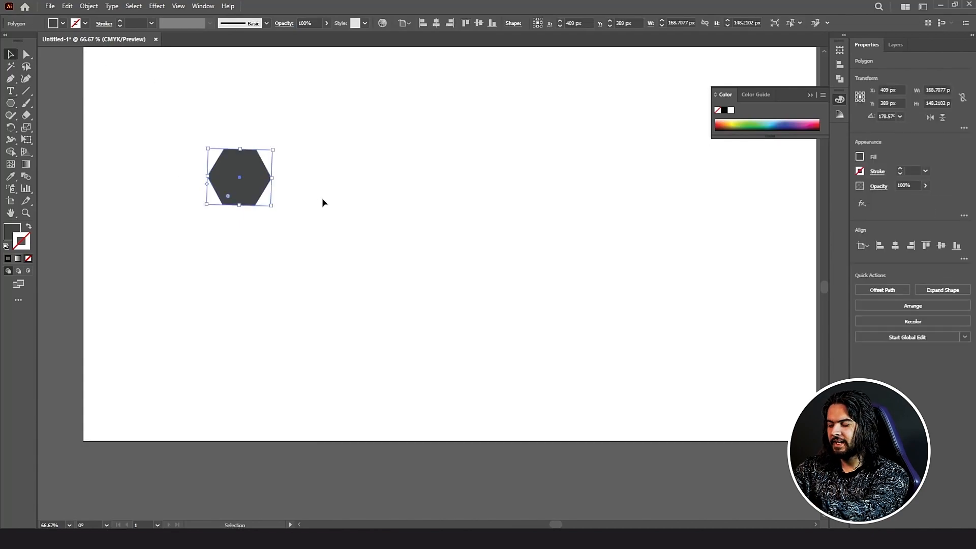
key("Delete")
left_click(10, 103)
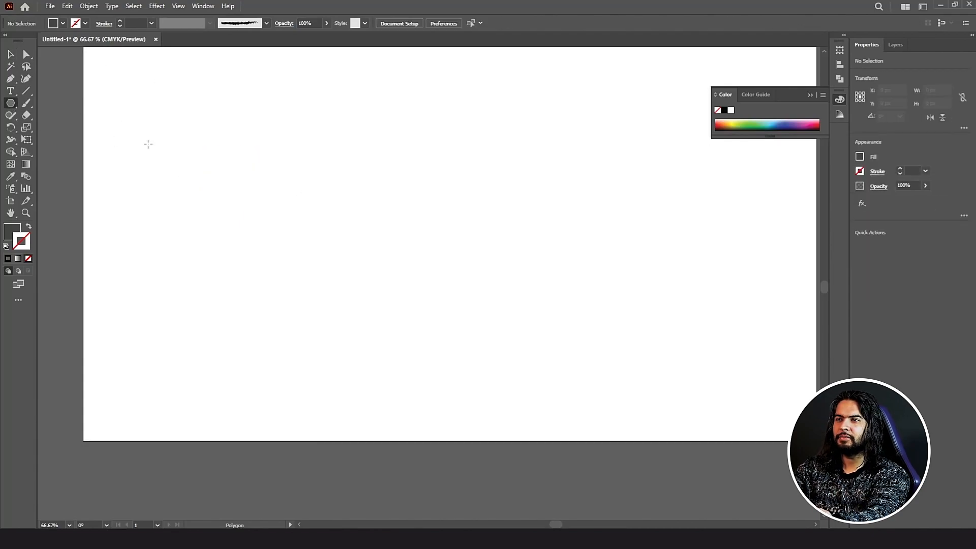
Step: Draw a hexagon and duplicate it downward into a column
mouse_move(148, 153)
left_mouse_down()
mouse_move(190, 177)
mouse_move(173, 159)
mouse_move(186, 135)
mouse_move(145, 89)
mouse_move(145, 141)
left_mouse_up()
key("Delete")
key("Up")
key("v")
key("ctrl+d")
key("ctrl+d")
key("ctrl+d")
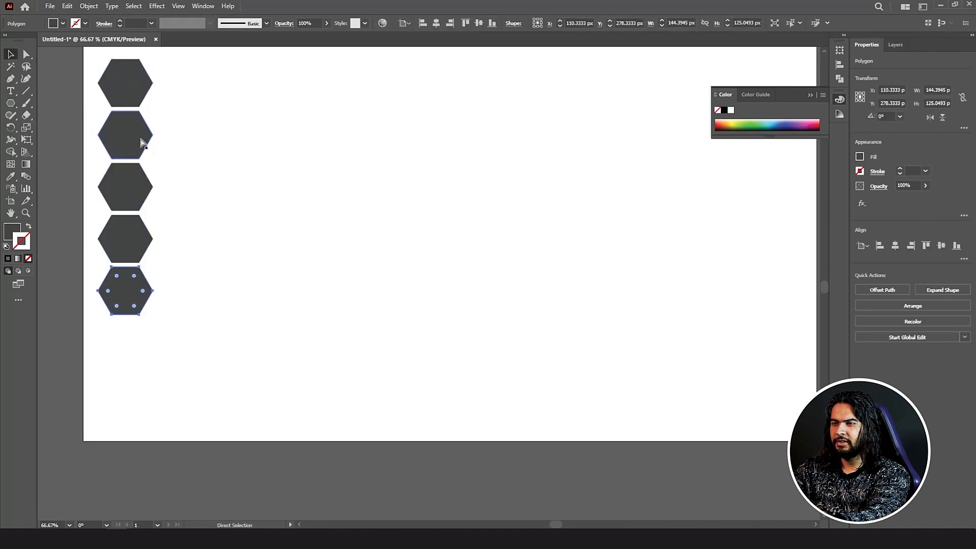
key("ctrl+d")
key("ctrl+d")
Step: Copy the hexagon column into offset columns across the artboard to form a honeycomb
left_click_drag(183, 67, 114, 386)
left_click_drag(127, 401, 269, 379, "alt")
key("ctrl+a")
key("ctrl+d")
key("ctrl+d")
key("ctrl+d")
key("ctrl+d")
key("ctrl+minus")
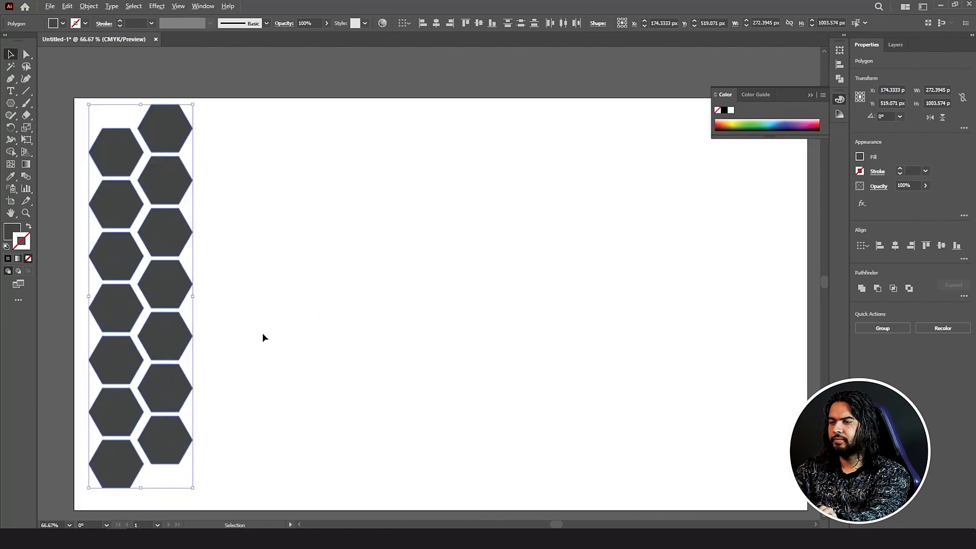
left_click_drag(155, 446, 250, 449, "alt+shift")
key("ctrl+d")
key("ctrl+d")
key("ctrl+d")
key("ctrl+d")
key("ctrl+d")
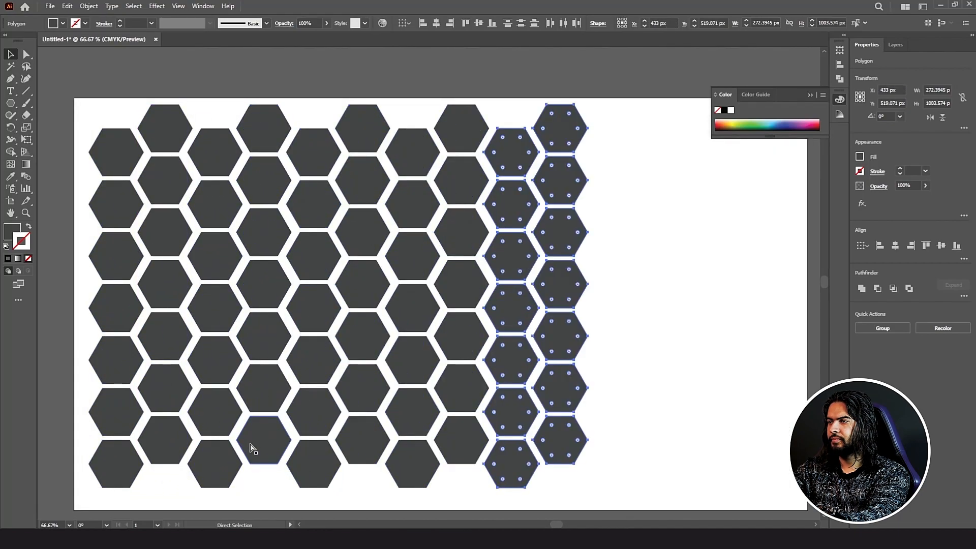
key("ctrl+minus")
key("ctrl+minus")
left_click(303, 260)
key("ctrl+plus")
Step: Shift-select fourteen scattered hexagons across the honeycomb
left_click(219, 208, "shift")
left_click(294, 246, "shift")
left_click(405, 191, "shift")
left_click(404, 268, "shift")
left_click(330, 306, "shift")
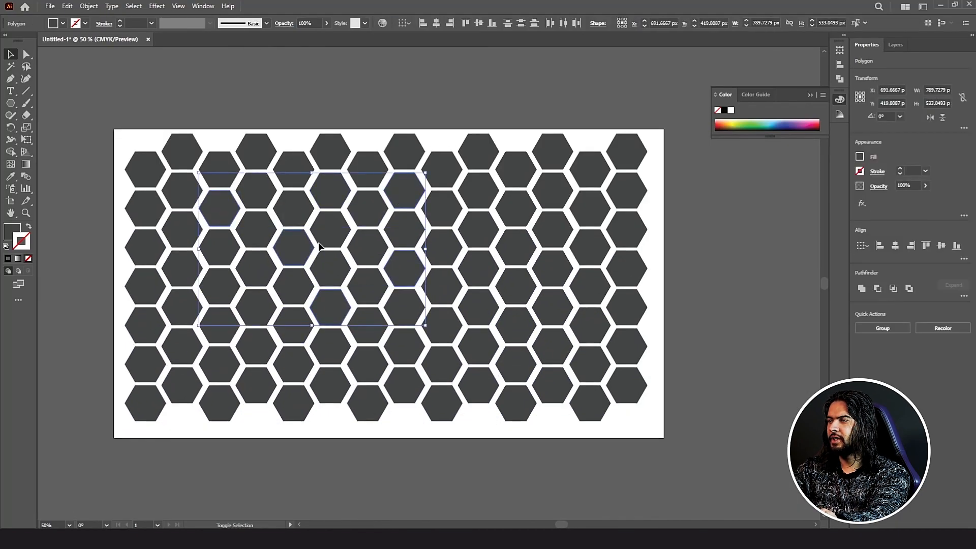
left_click(516, 207, "shift")
left_click(590, 168, "shift")
left_click(589, 325, "shift")
left_click(516, 364, "shift")
left_click(479, 345, "shift")
left_click(330, 384, "shift")
left_click(145, 364, "shift")
left_click(145, 168, "shift")
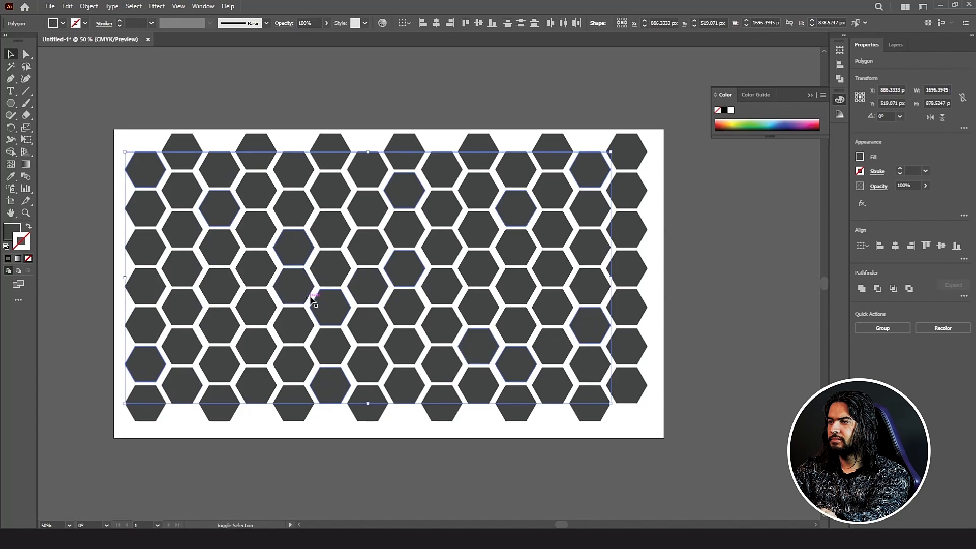
left_click(252, 350, "shift")
Step: Fill the selected hexagons bright red, then select everything and delete it
double_click(12, 231)
left_click(632, 261)
left_click(704, 203)
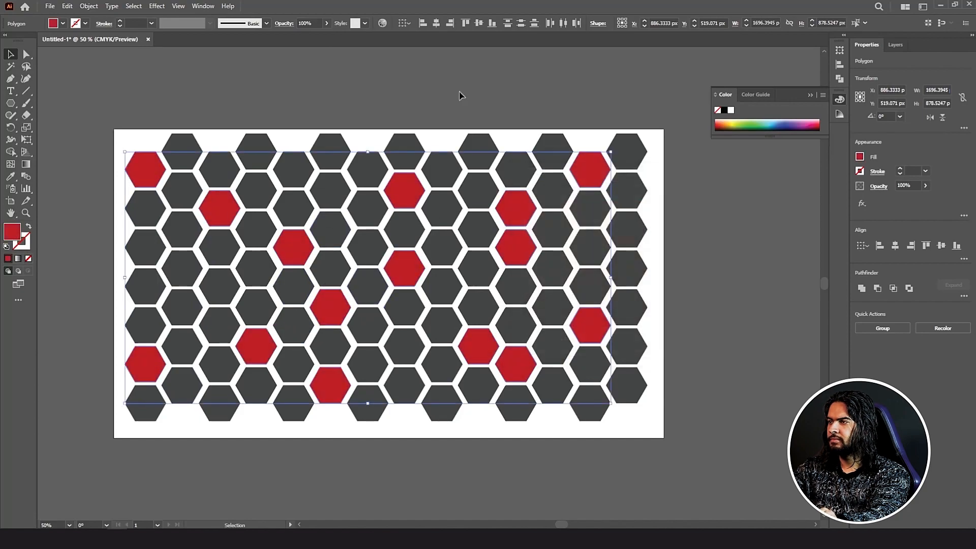
key("ctrl+a")
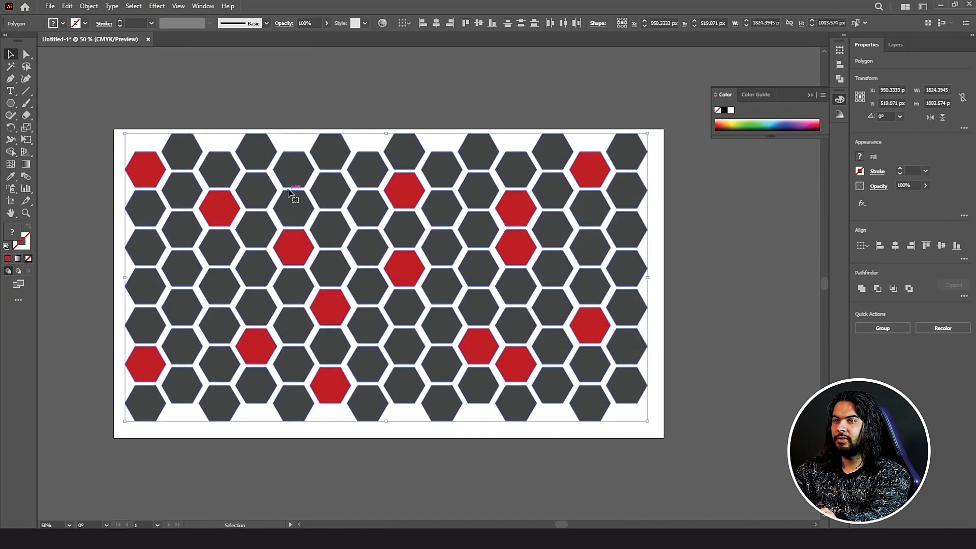
key("Delete")
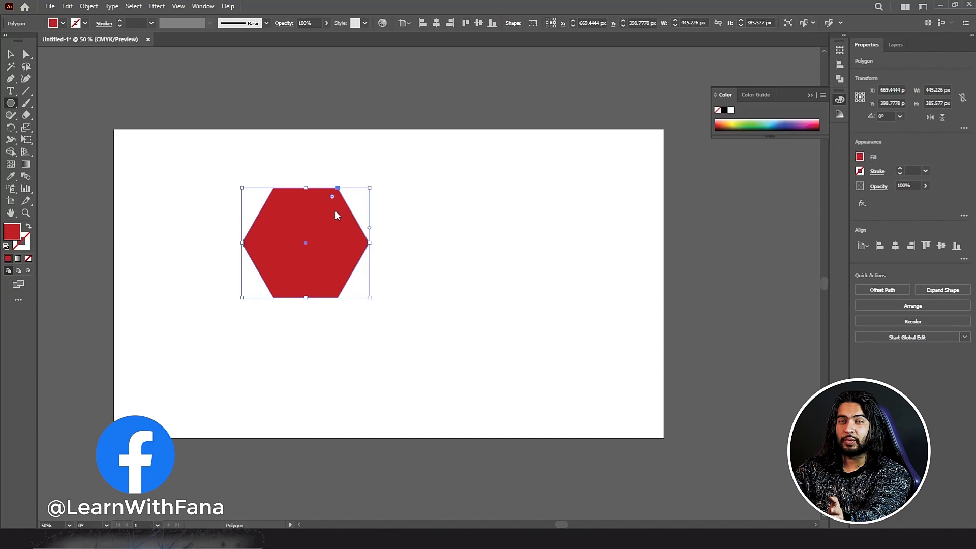
Step: Drag the live corner widget to round the hexagon's corners
mouse_move(333, 202)
left_mouse_down()
mouse_move(319, 226)
mouse_move(331, 216)
left_mouse_up()
left_click_drag(333, 210, 284, 292)
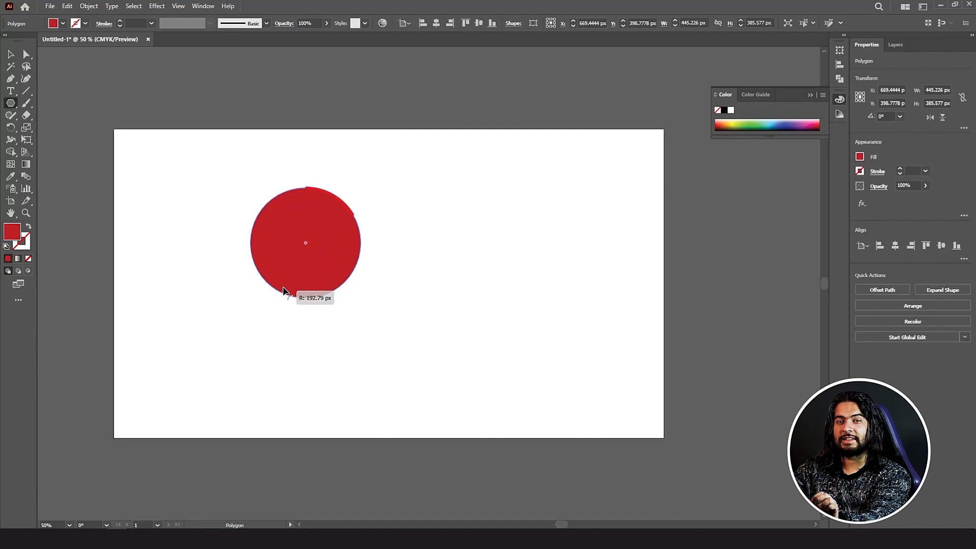
left_click_drag(284, 290, 342, 203)
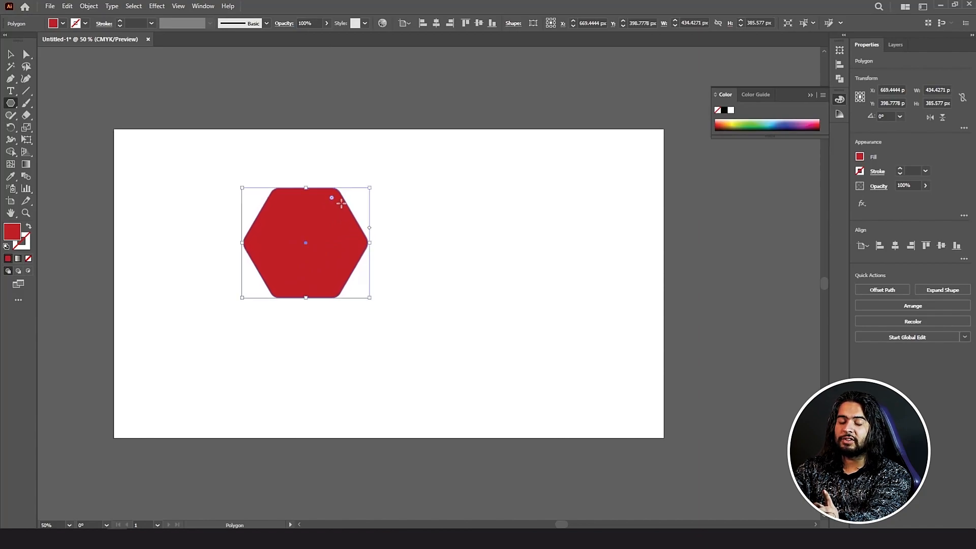
Step: Move the hexagon 100 px right by setting X to 769.4444
key("v")
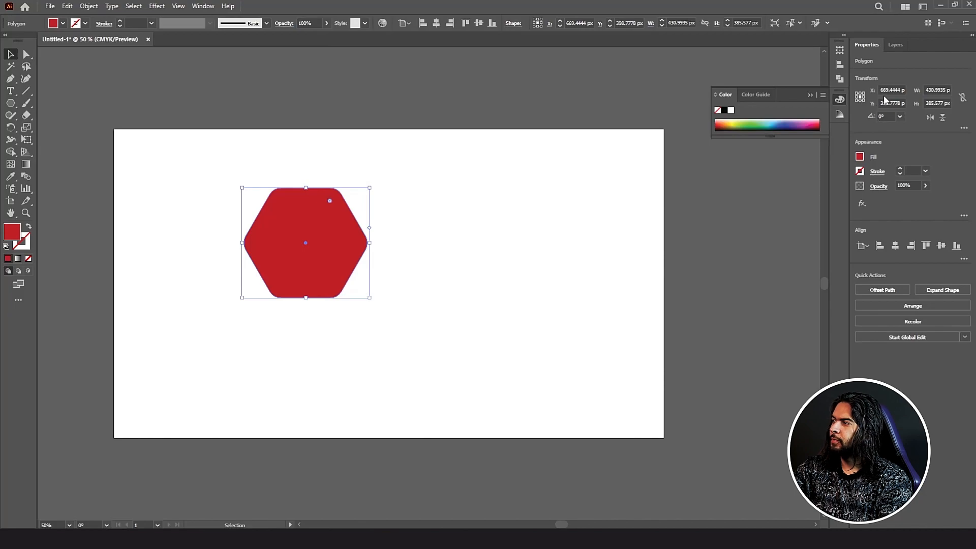
left_click_drag(885, 90, 880, 90)
type("7")
key("Return")
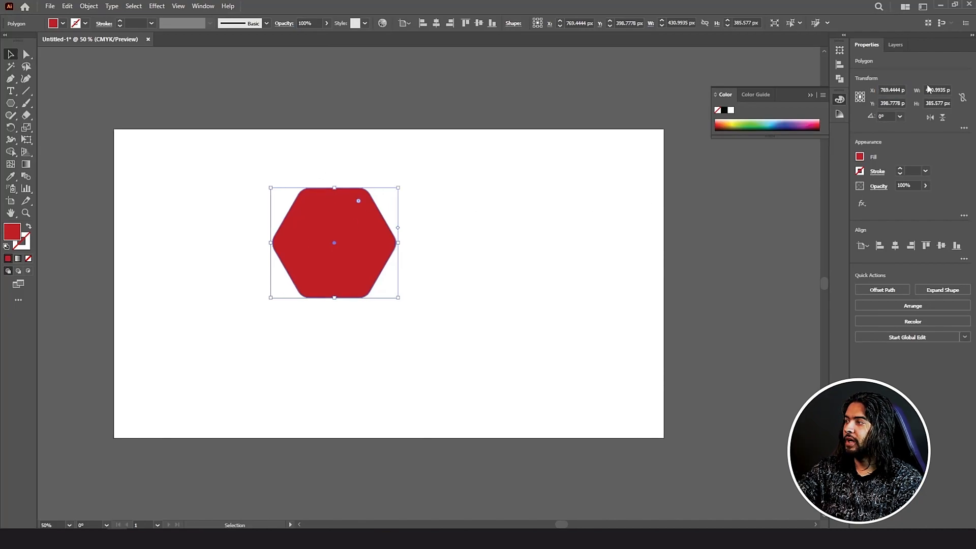
left_click_drag(883, 105, 903, 104)
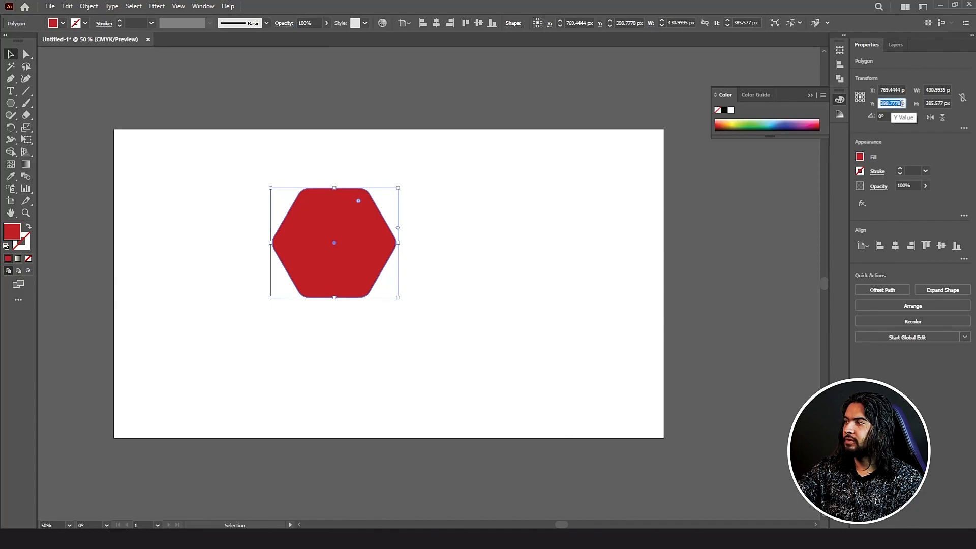
left_click(930, 88)
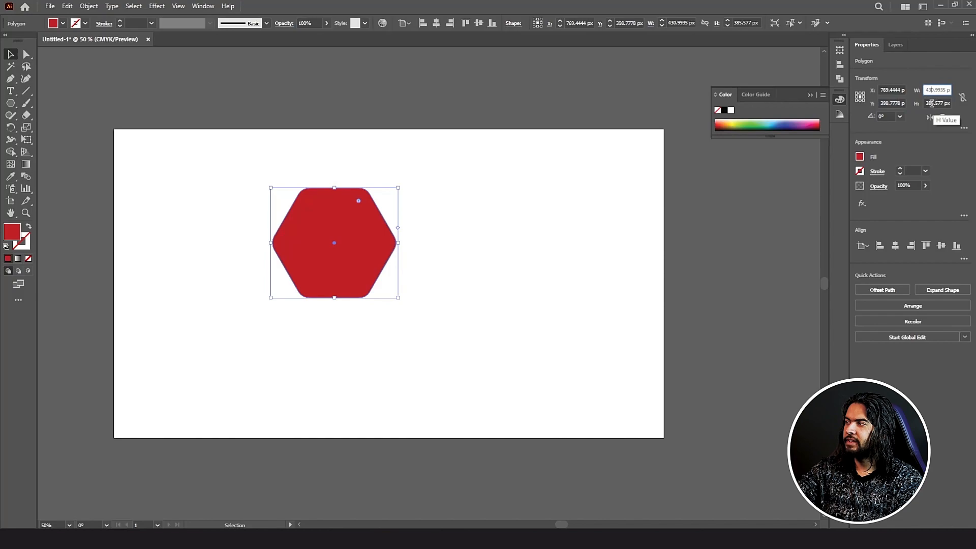
Step: Try rotation angles of 60° and 150°, then return rotation to 0°
left_click(900, 117)
left_click(909, 150)
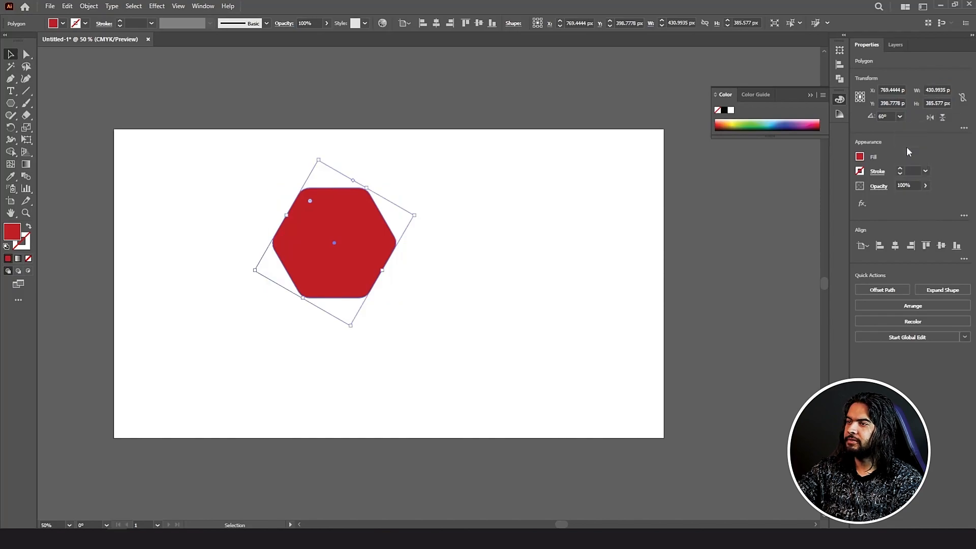
left_click(900, 116)
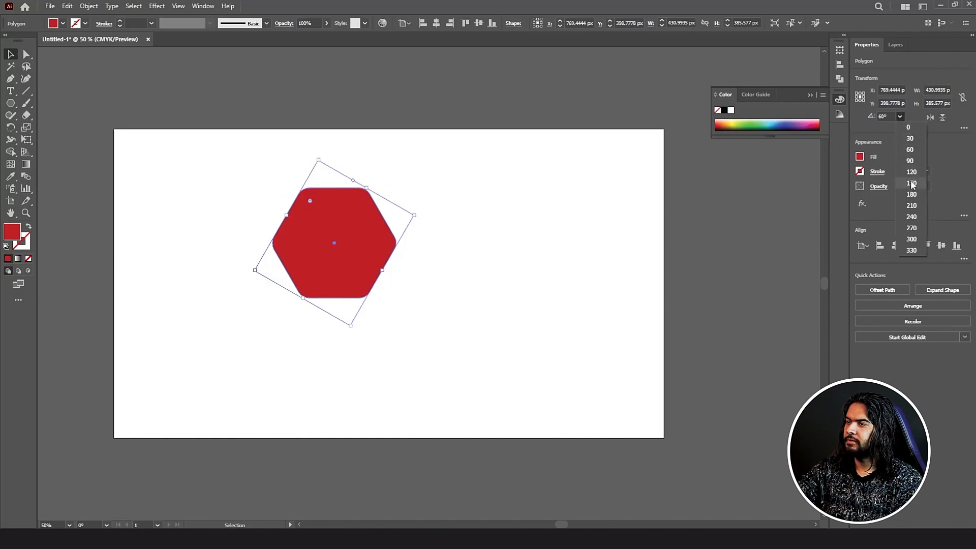
left_click(912, 186)
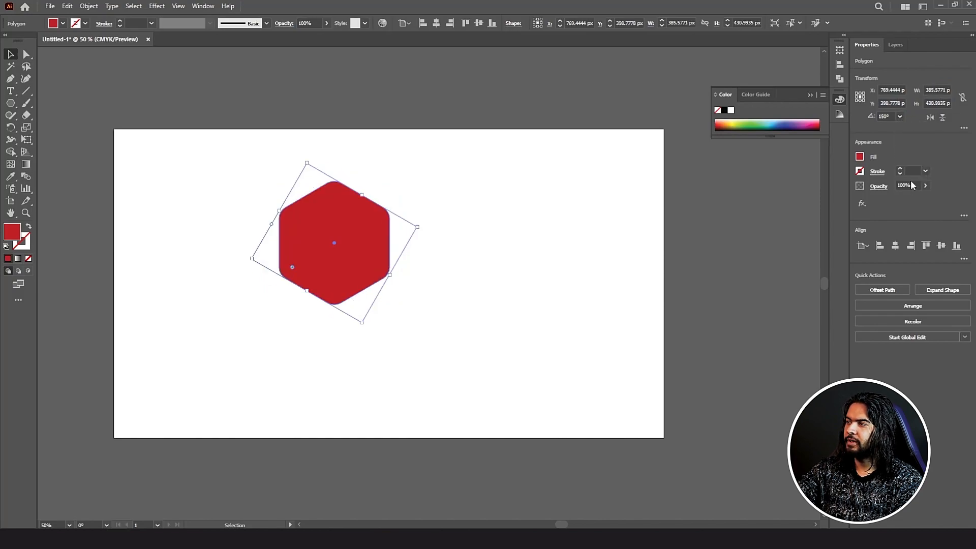
left_click(899, 117)
left_click(904, 125)
Step: Flip the hexagon horizontally and vertically so its rotation reads 180°
left_click(930, 118)
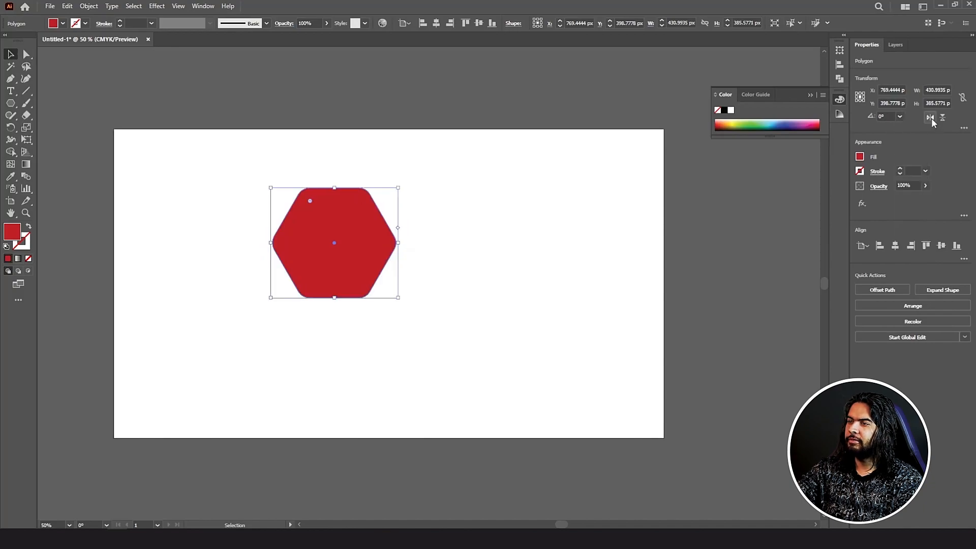
left_click(930, 118)
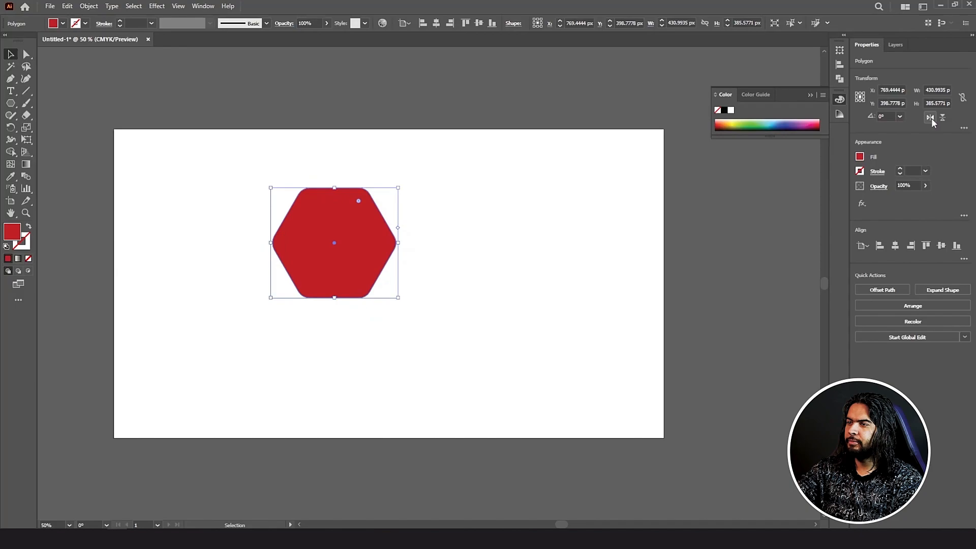
left_click(931, 118)
left_click(931, 118)
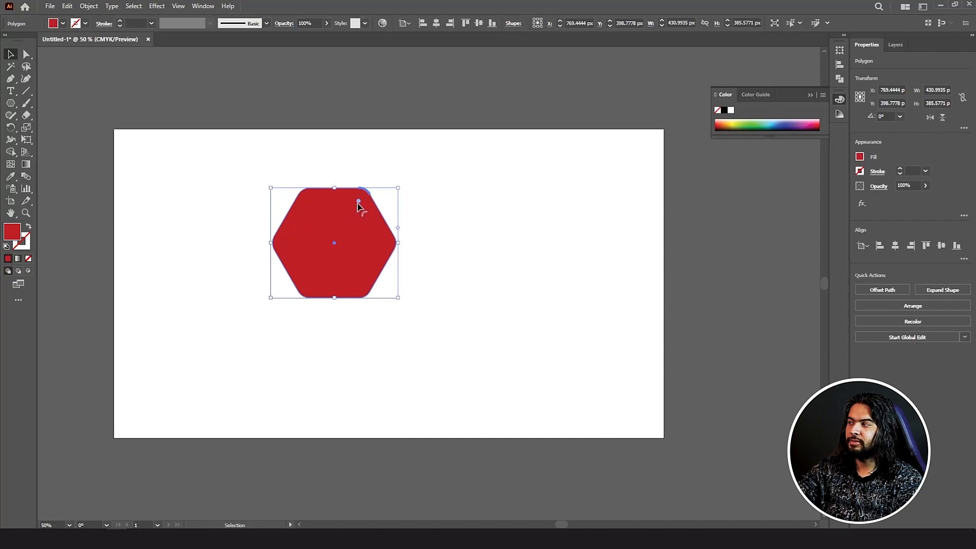
left_click(929, 118)
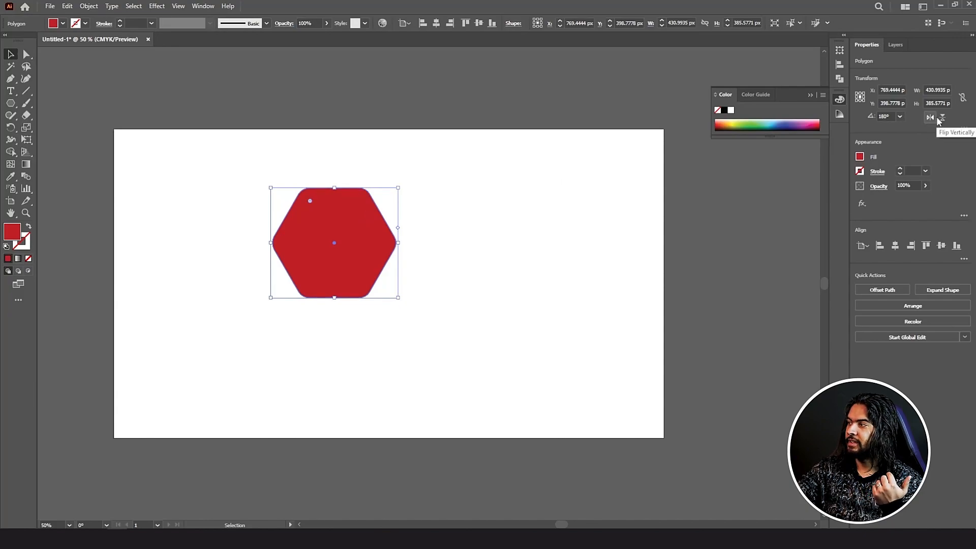
left_click(943, 118)
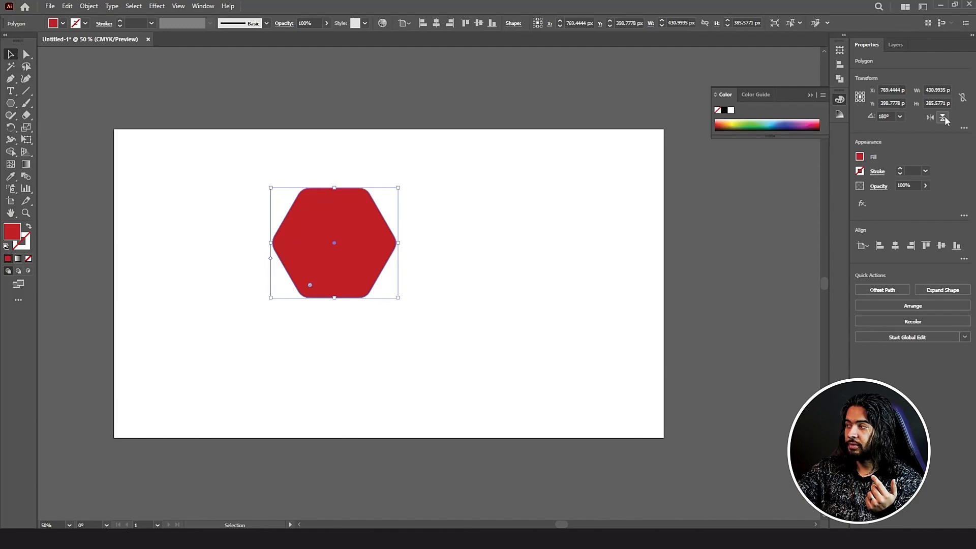
left_click(963, 128)
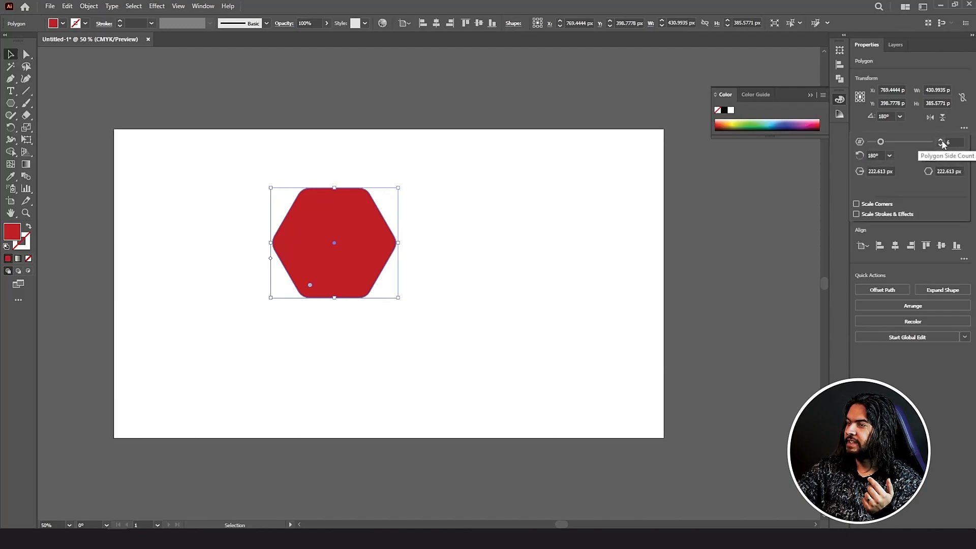
Step: Set the polygon's side count to 5 and flip it vertically so the pentagon points up
left_click(941, 140)
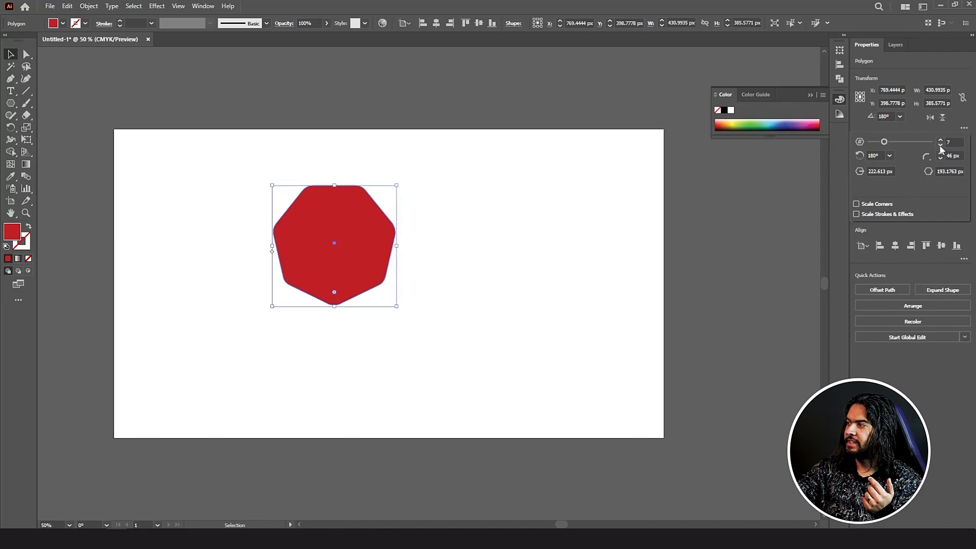
left_click(940, 145)
left_click(941, 145)
left_click(963, 126)
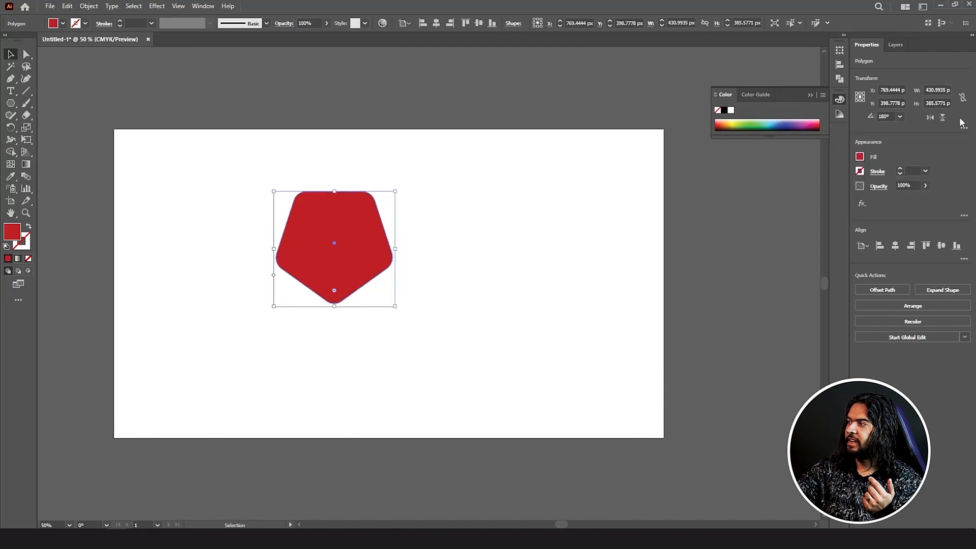
left_click(945, 118)
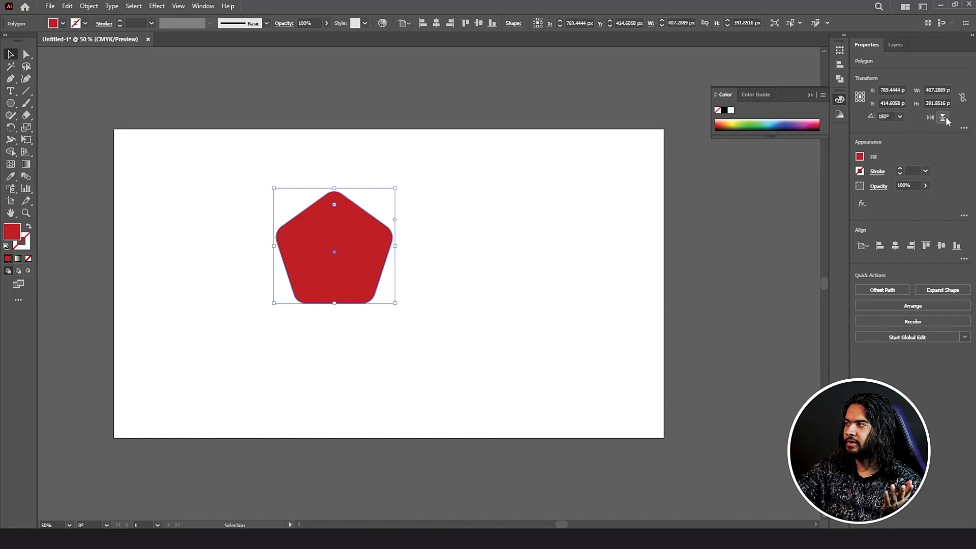
left_click(964, 128)
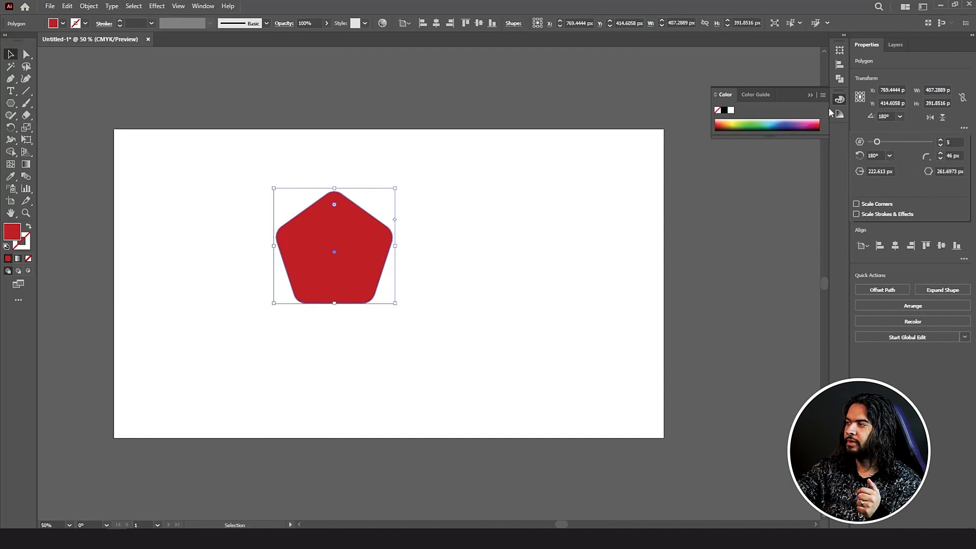
left_click(912, 79)
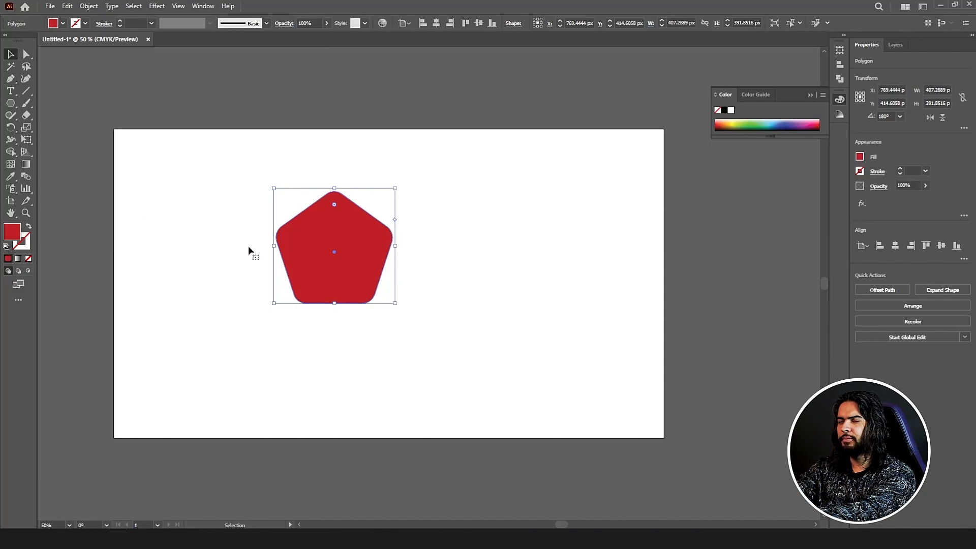
Step: Delete the pentagon and draw a red five-pointed star with the Star tool
key("Delete")
left_click(17, 105)
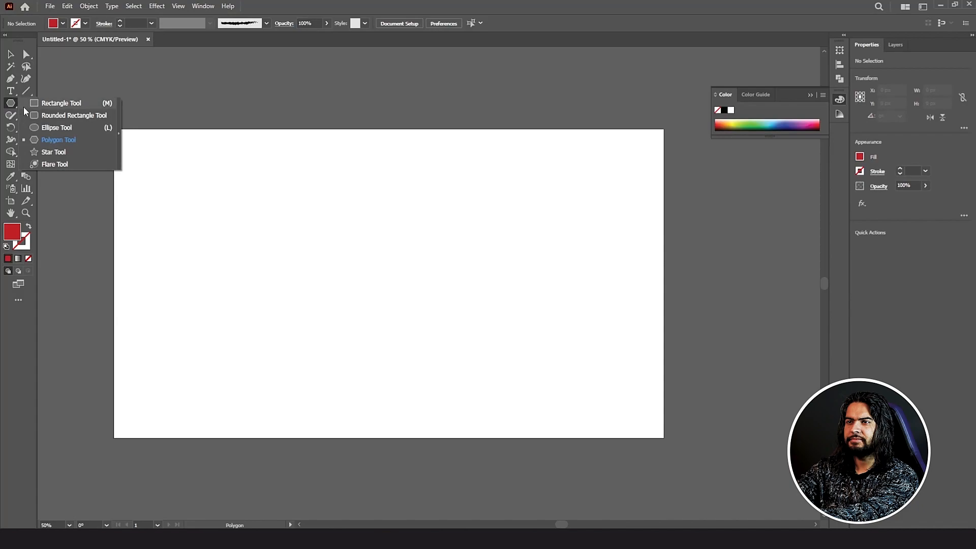
left_click(93, 148)
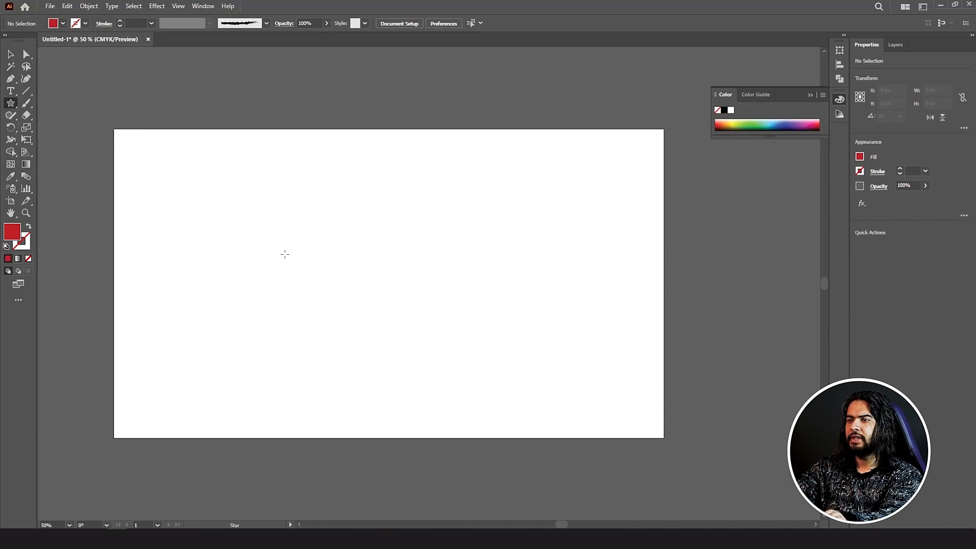
mouse_move(338, 242)
left_mouse_down()
mouse_move(360, 275)
mouse_move(385, 288)
mouse_move(372, 281)
mouse_move(405, 328)
mouse_move(389, 291)
left_mouse_up()
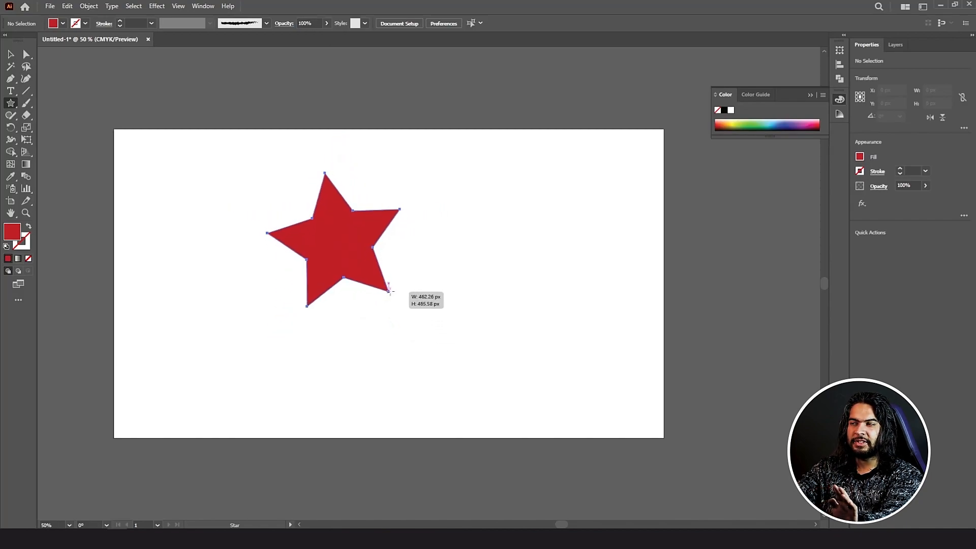
left_click_drag(390, 291, 279, 214)
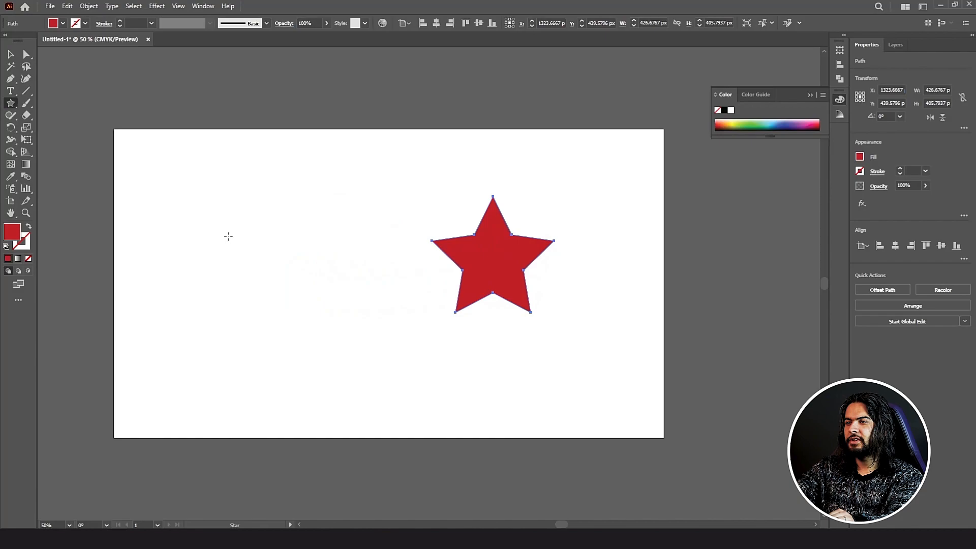
Step: Draw a many-pointed sunburst star using the Up arrow and move it beside the five-point star
left_click_drag(228, 236, 274, 294)
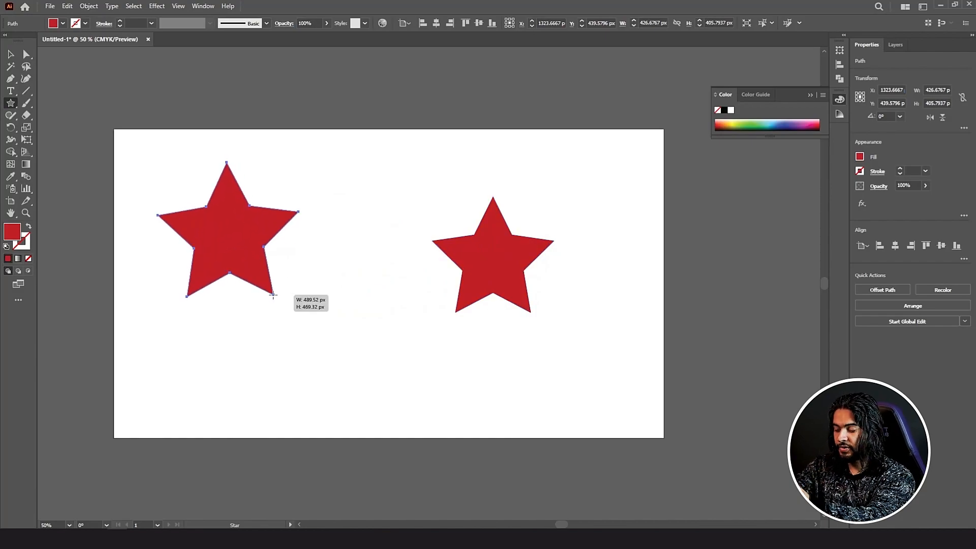
left_click_drag(273, 295, 272, 294)
key("Up")
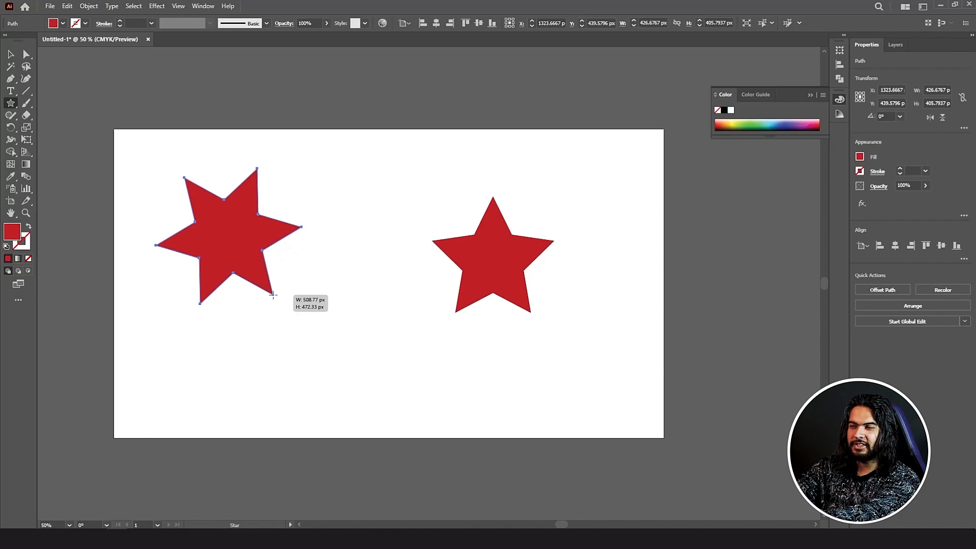
key("Down")
key("Down")
left_click_drag(273, 294, 273, 294)
key("Up")
key("Up")
key("Up")
key("Up")
key("Up")
key("Up")
key("Up")
key("Up")
key("Up")
key("Up")
key("Up")
key("Up")
key("Up")
key("Up")
key("Up")
key("Up")
key("Up")
key("Up")
key("Up")
key("Up")
key("Up")
key("Up")
key("Up")
key("Up")
key("Up")
key("Up")
key("Up")
key("Up")
key("Up")
key("Up")
key("Up")
key("Up")
key("Up")
key("Up")
key("Up")
key("Up")
key("Up")
key("Up")
key("Up")
key("Up")
key("Up")
key("Up")
key("Up")
key("Up")
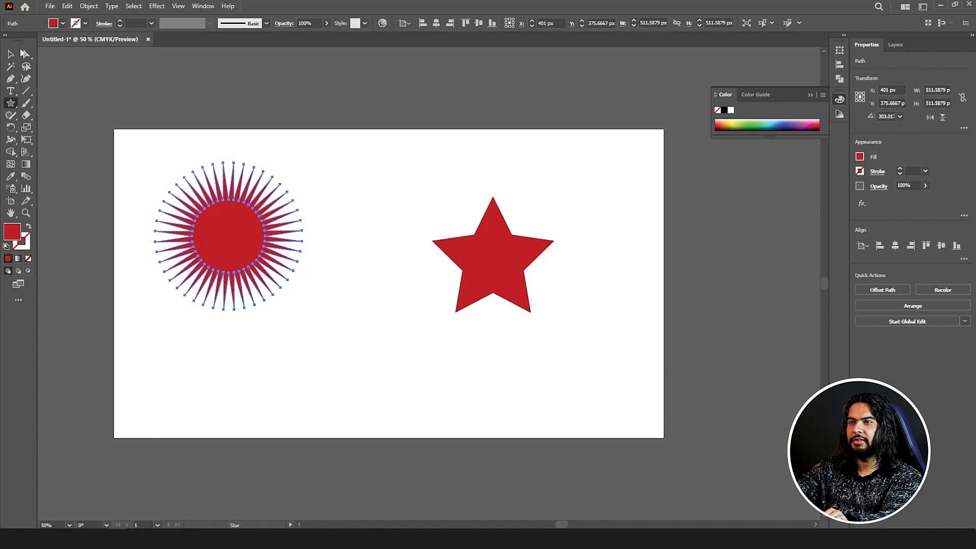
left_click(10, 54)
left_click(331, 200)
left_click_drag(234, 229, 317, 282)
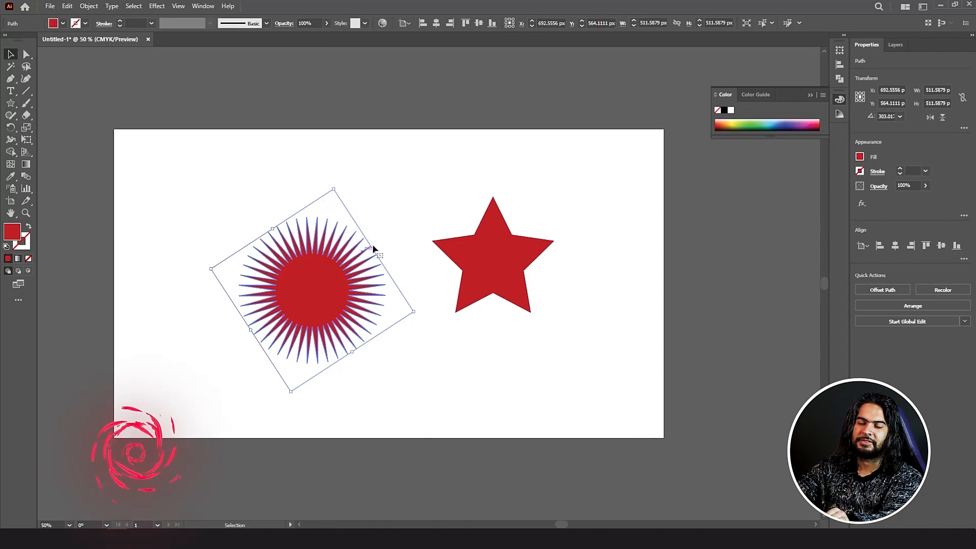
left_click(423, 214)
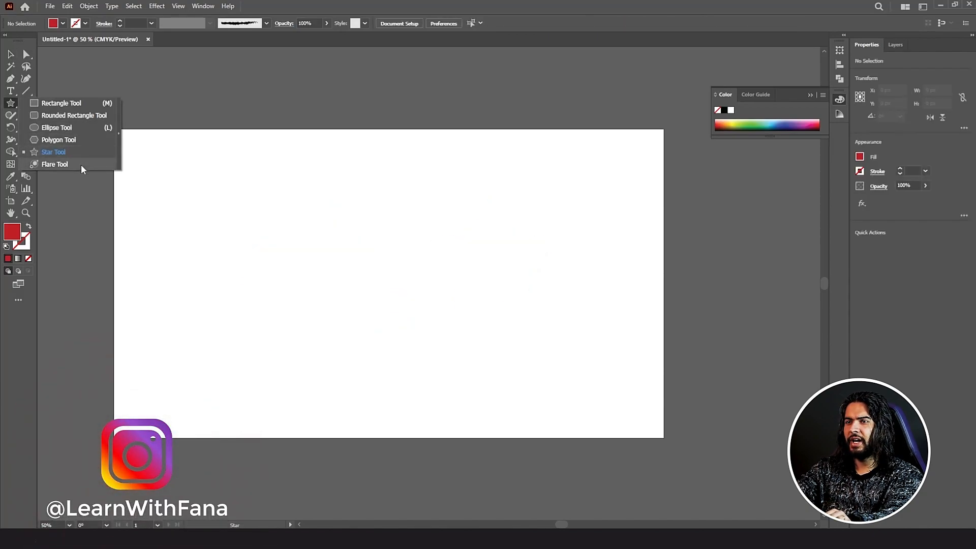
Step: Draw a lens flare with the Flare tool and move it to the artboard centre
left_click(55, 165)
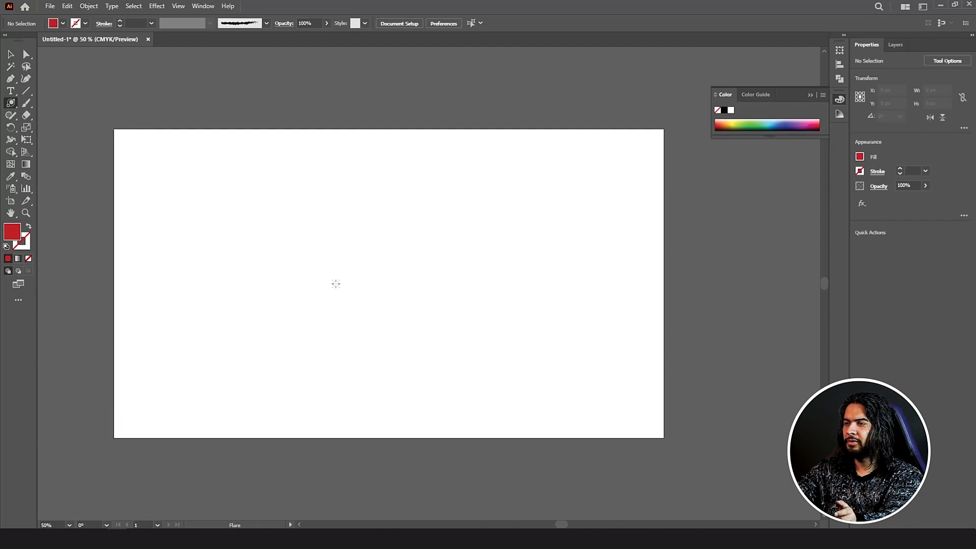
mouse_move(284, 274)
left_mouse_down()
mouse_move(376, 305)
mouse_move(407, 275)
left_mouse_up()
left_click(563, 221)
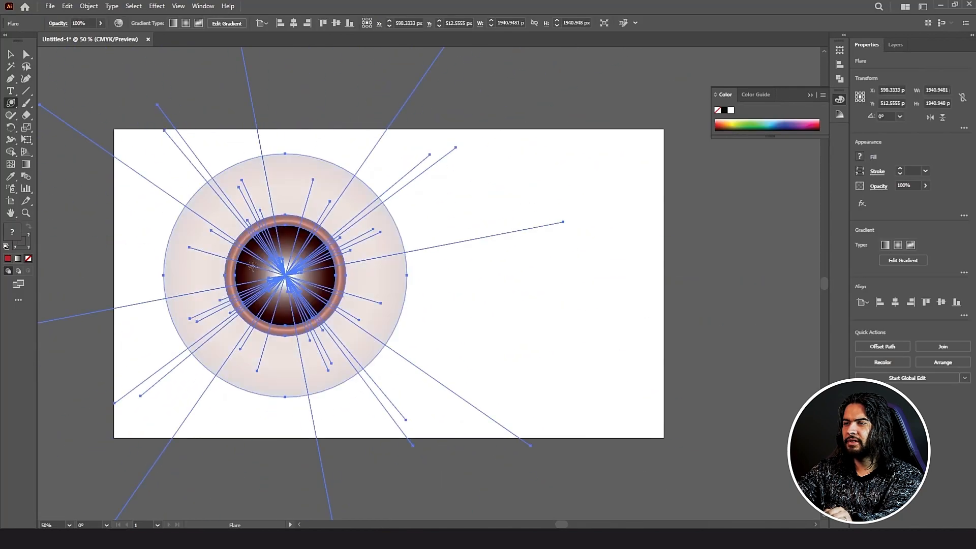
key("v")
left_click_drag(329, 292, 488, 292)
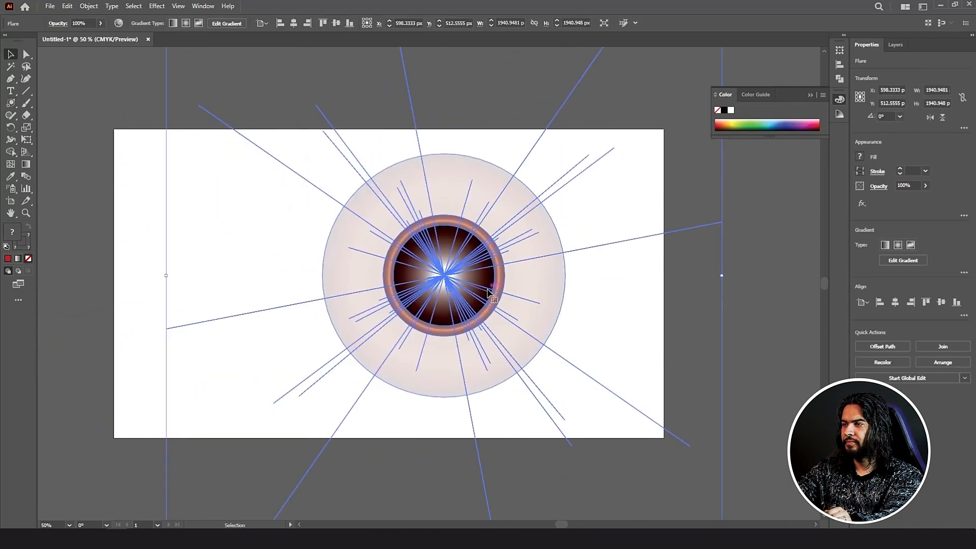
Step: Squash the flare into a flat horizontal oval, then draw a rectangle covering the artboard
scroll(446, 276, "down", 2)
scroll(451, 272, "up", 1)
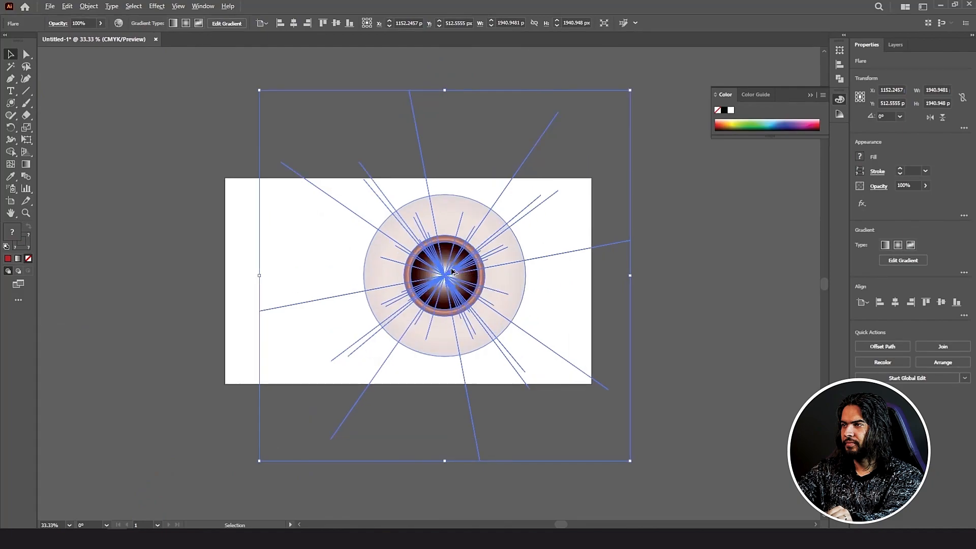
left_click_drag(445, 90, 365, 262)
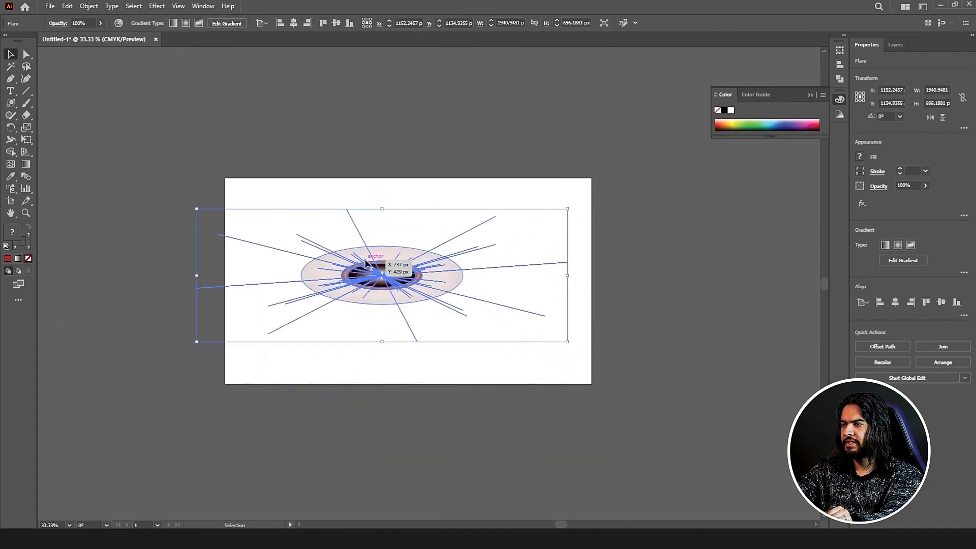
key("Return")
left_click(704, 346)
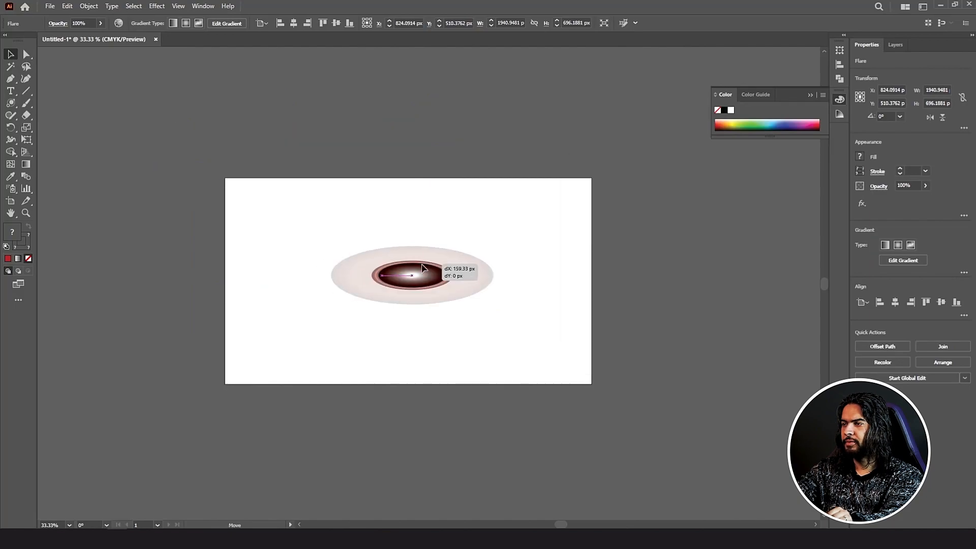
key("m")
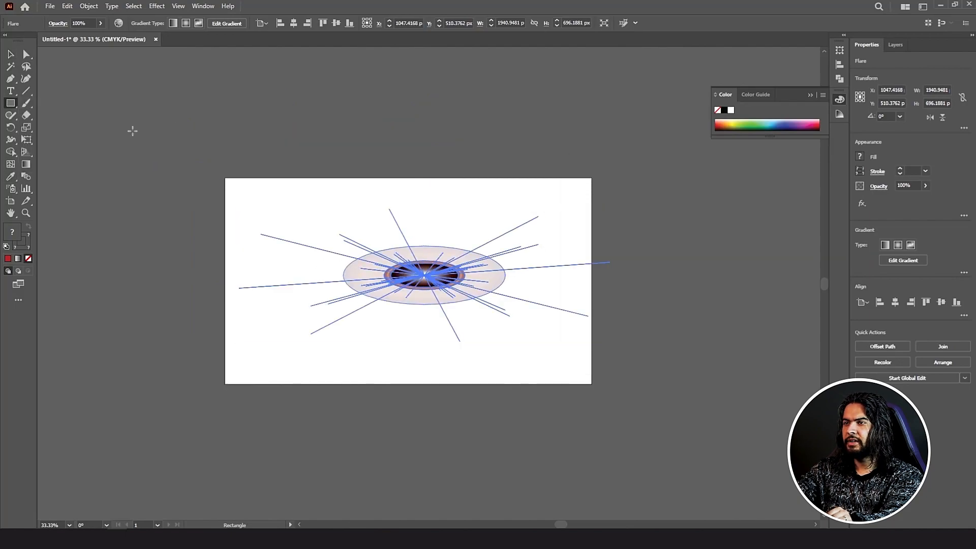
left_click_drag(224, 178, 591, 384)
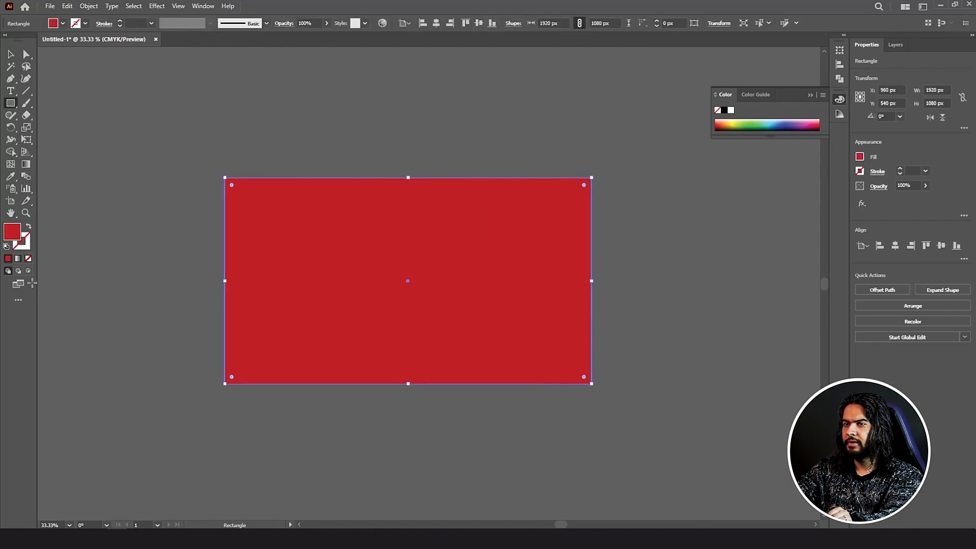
Step: Fill the rectangle dark red and send it to the back behind the flare
double_click(12, 232)
left_click_drag(647, 246, 650, 296)
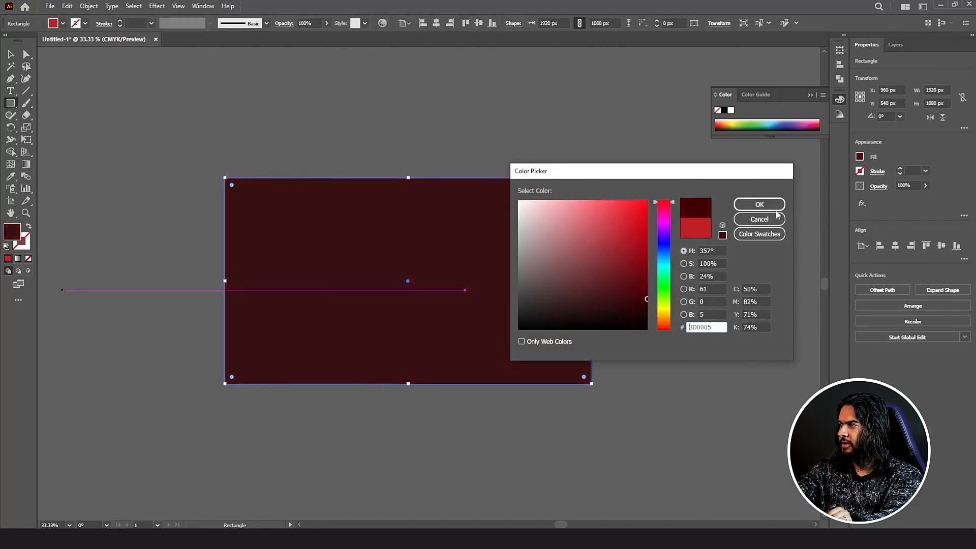
left_click(760, 204)
right_click(522, 277)
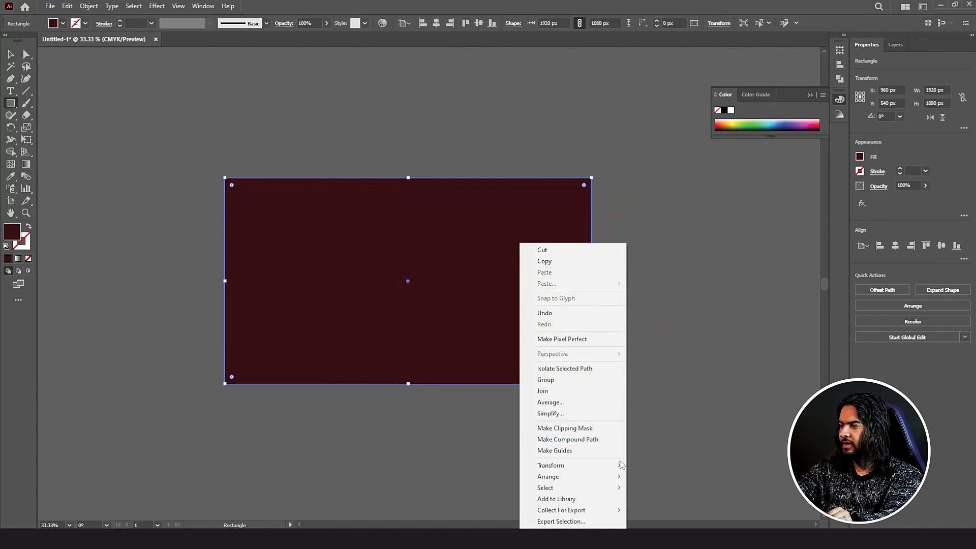
mouse_move(616, 478)
left_click(673, 508)
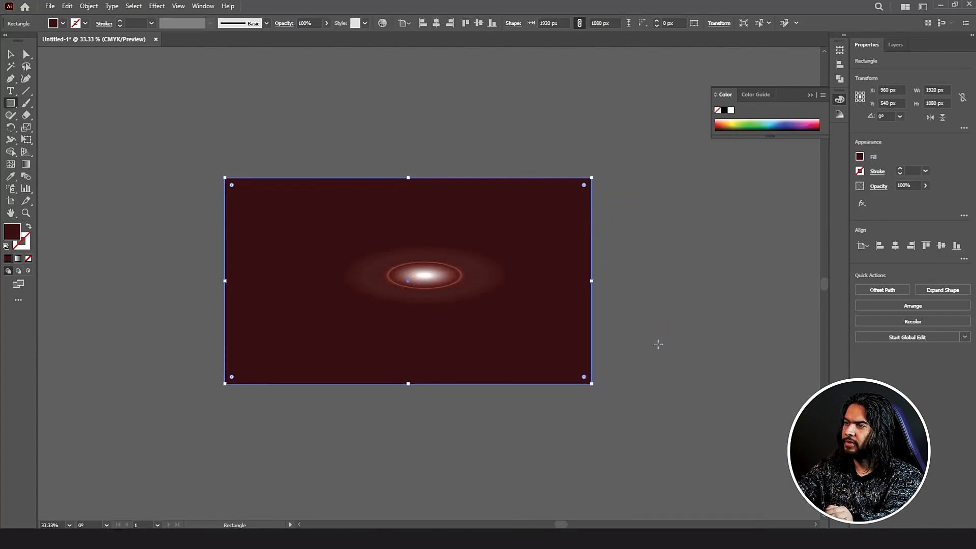
Step: Nudge the glowing flare slightly left and zoom in on the artboard
key("v")
left_click_drag(402, 273, 375, 276)
left_click(616, 289)
key("ctrl+plus")
key("ctrl+plus")
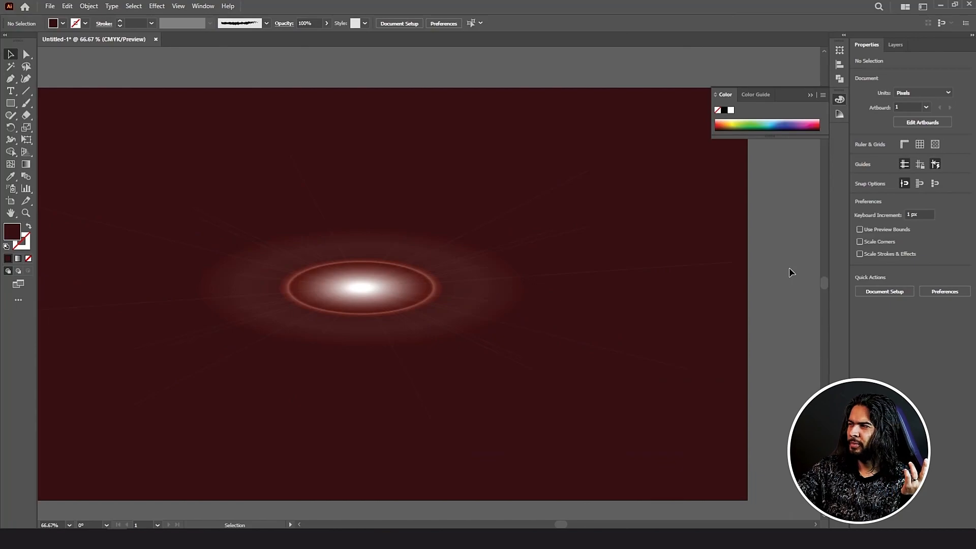
Step: Rotate the flare 10° via Object > Transform > Rotate, then repeat it with Ctrl+D
left_click(420, 318)
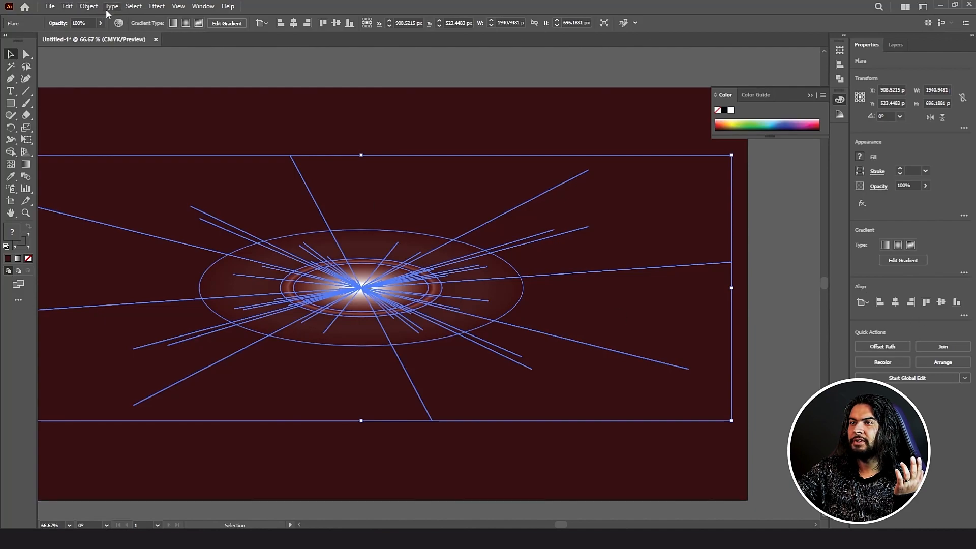
left_click(89, 6)
left_click(239, 43)
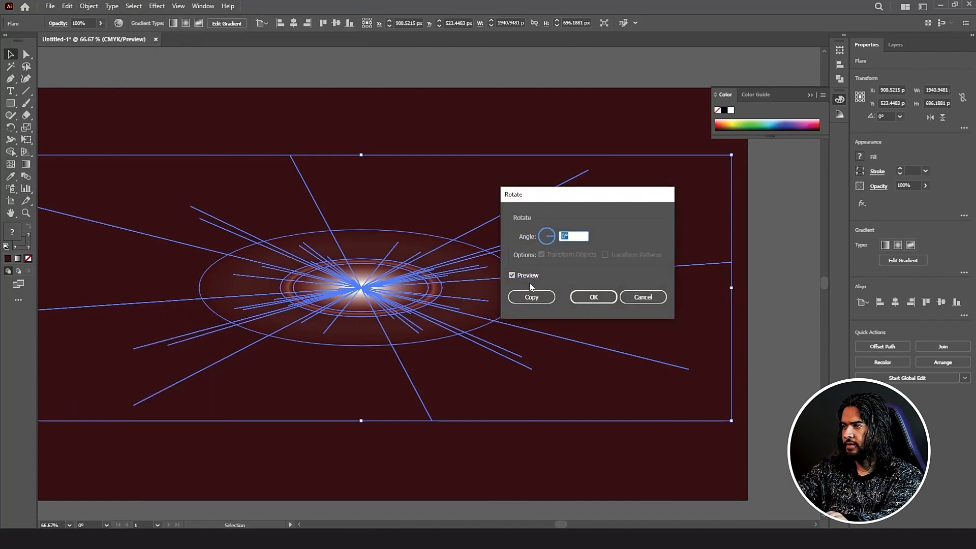
type("10")
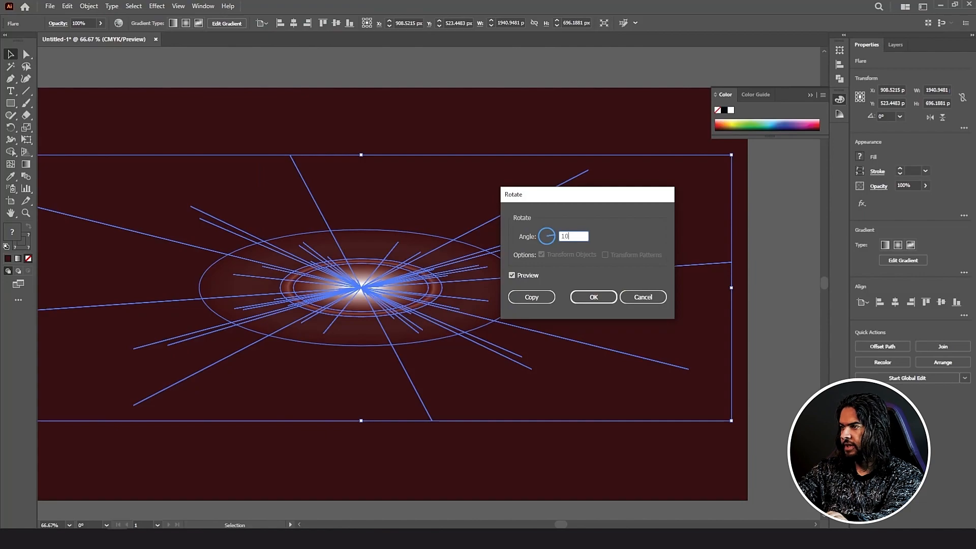
key("Return")
key("ctrl+d")
key("ctrl+d")
key("ctrl+d")
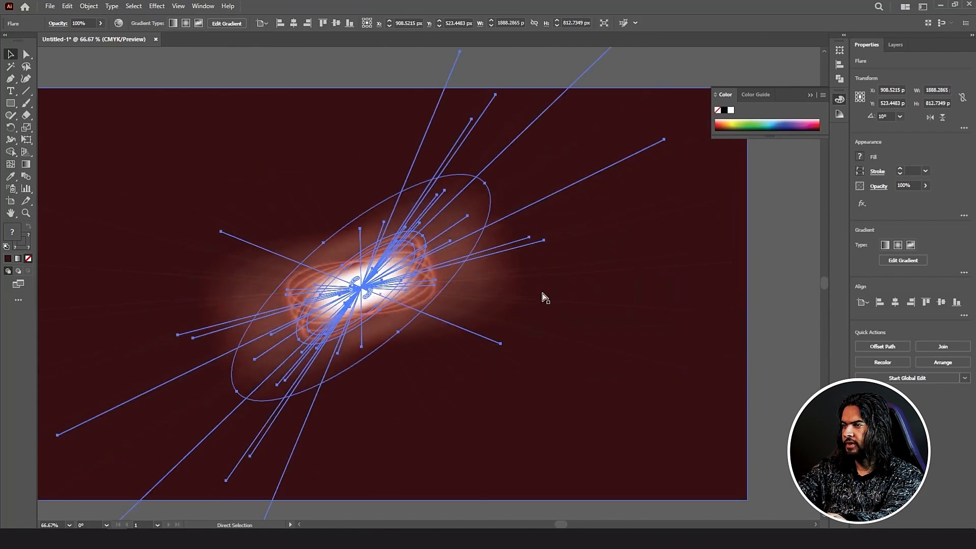
key("ctrl+d")
key("ctrl+d")
key("ctrl+d")
key("ctrl+d")
key("ctrl+d")
key("ctrl+d")
key("ctrl+d")
key("ctrl+d")
key("ctrl+d")
key("ctrl+d")
key("ctrl+d")
key("ctrl+d")
key("ctrl+d")
key("ctrl+d")
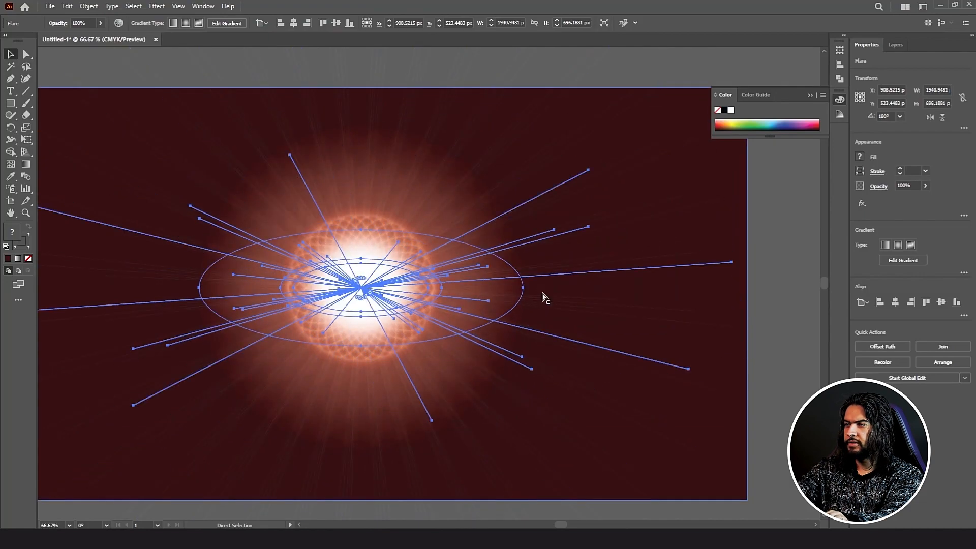
key("ctrl+minus")
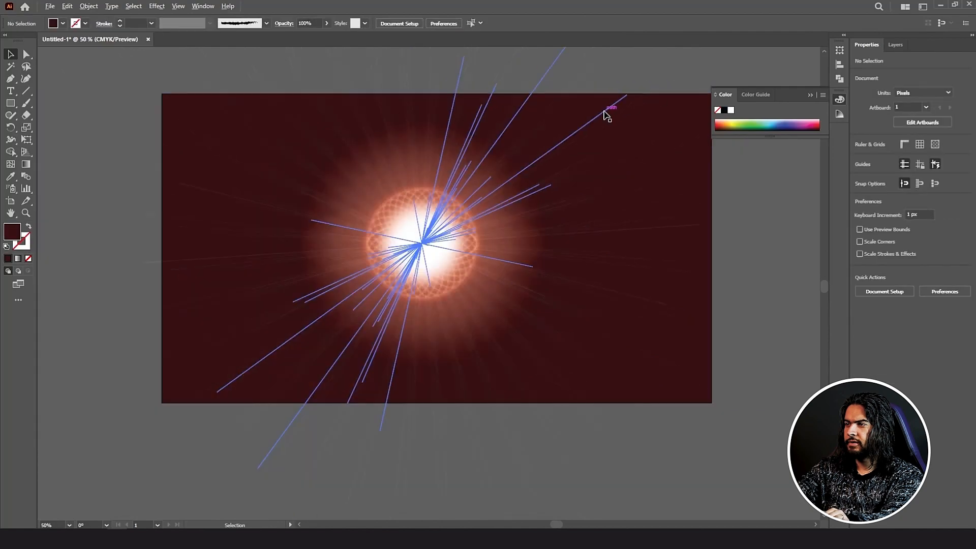
left_click(605, 113)
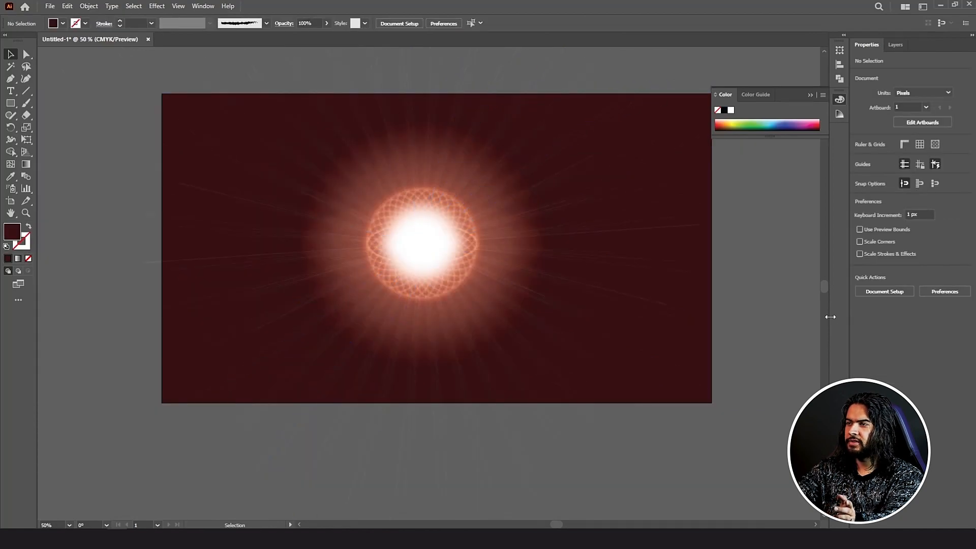